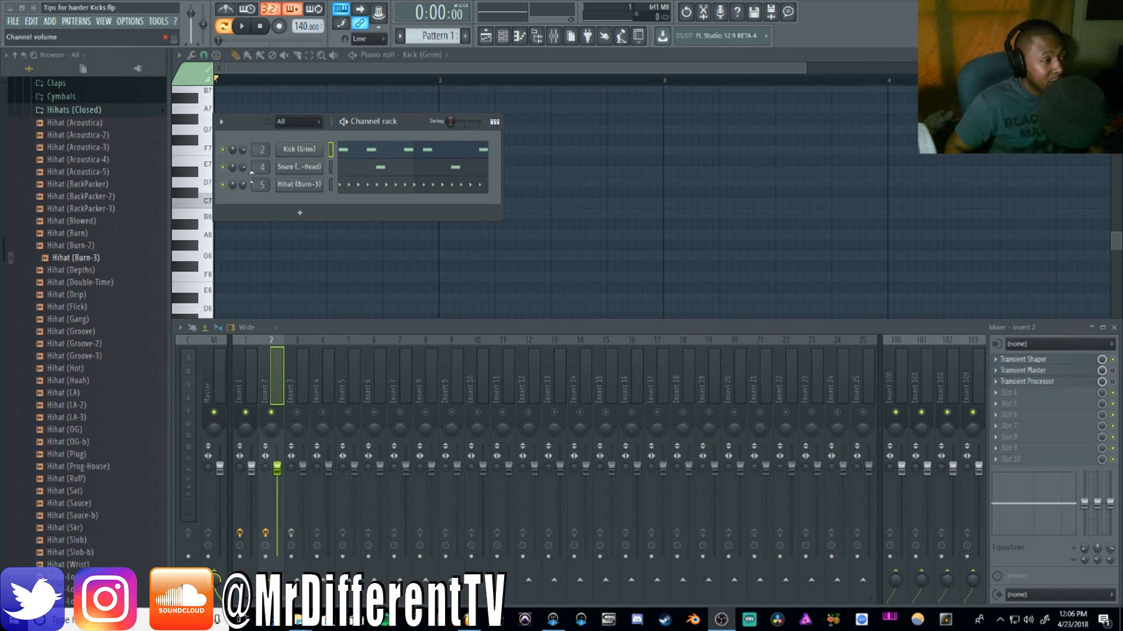
# Step: Route the Kick (Grim) channel straight to the Master and play the pattern to hear the unprocessed kick
pyautogui.scroll(-1, 262, 150)
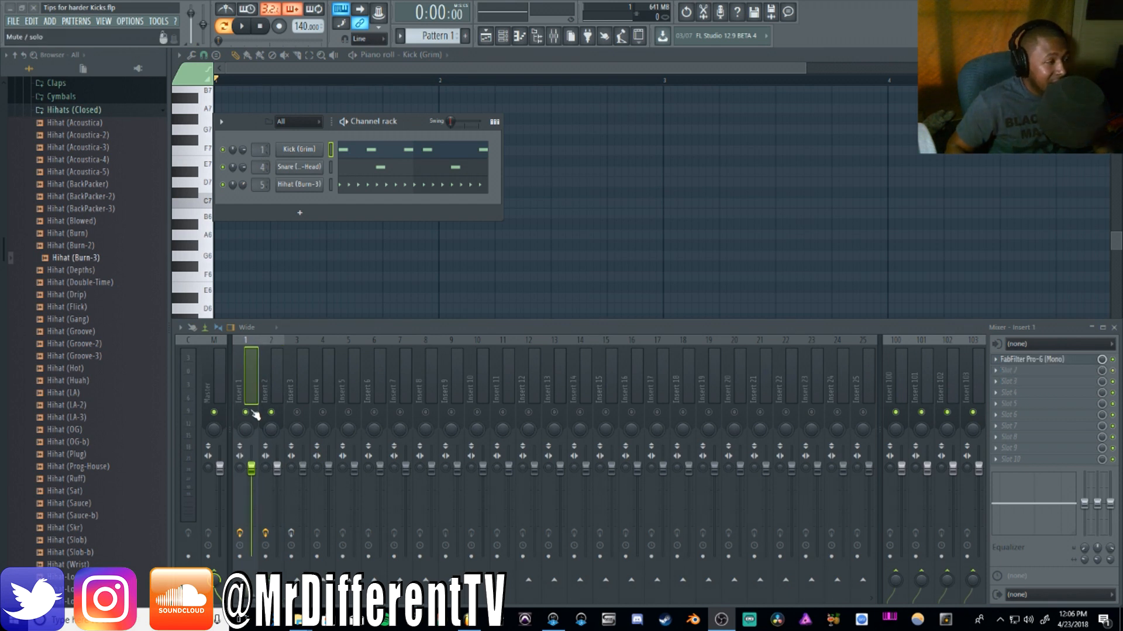
pyautogui.scroll(-1, 262, 150)
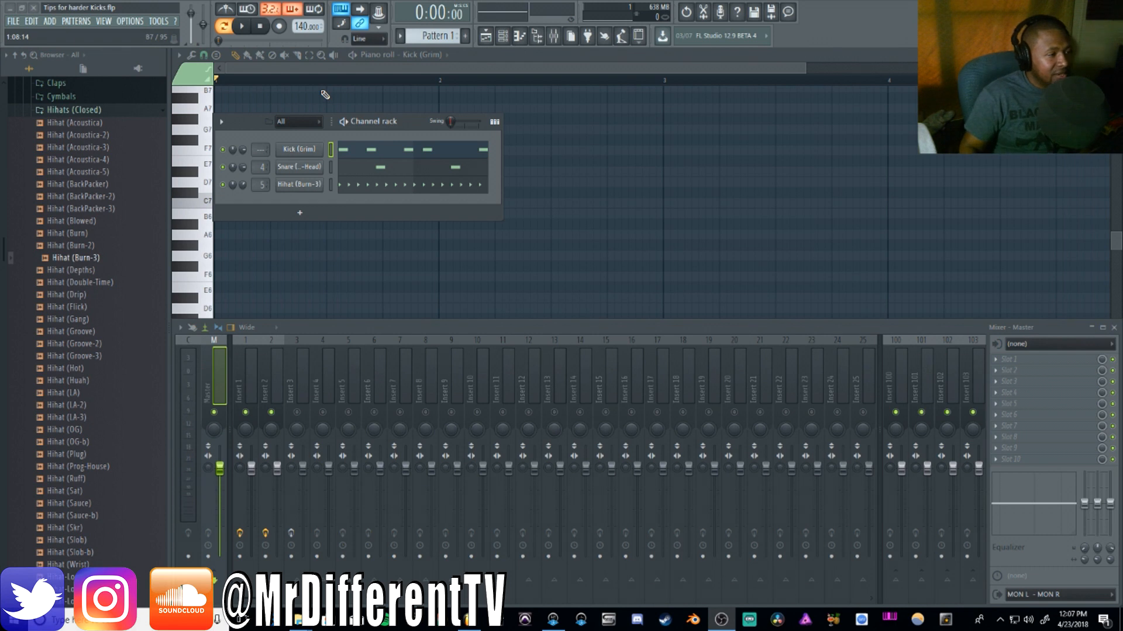
pyautogui.click(240, 30)
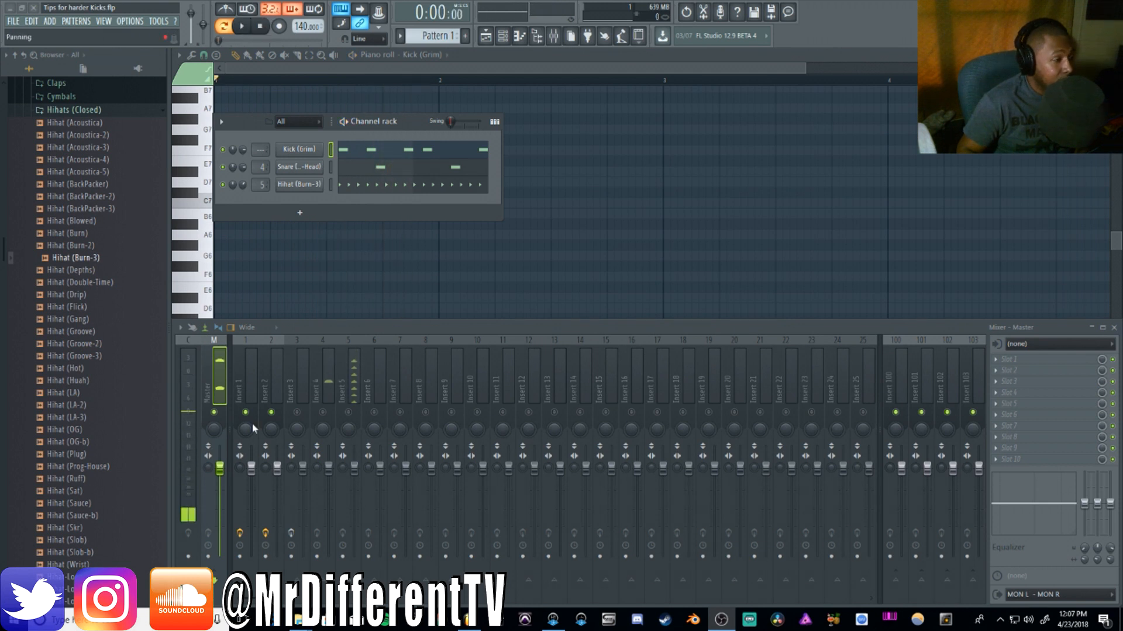
pyautogui.click(245, 29)
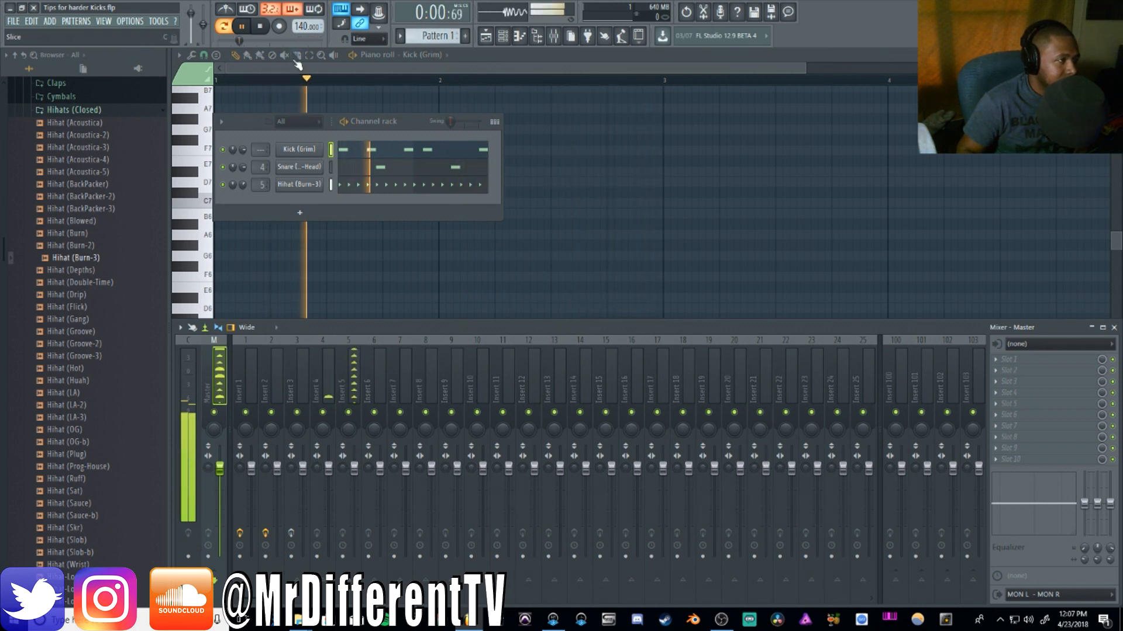
pyautogui.click(262, 28)
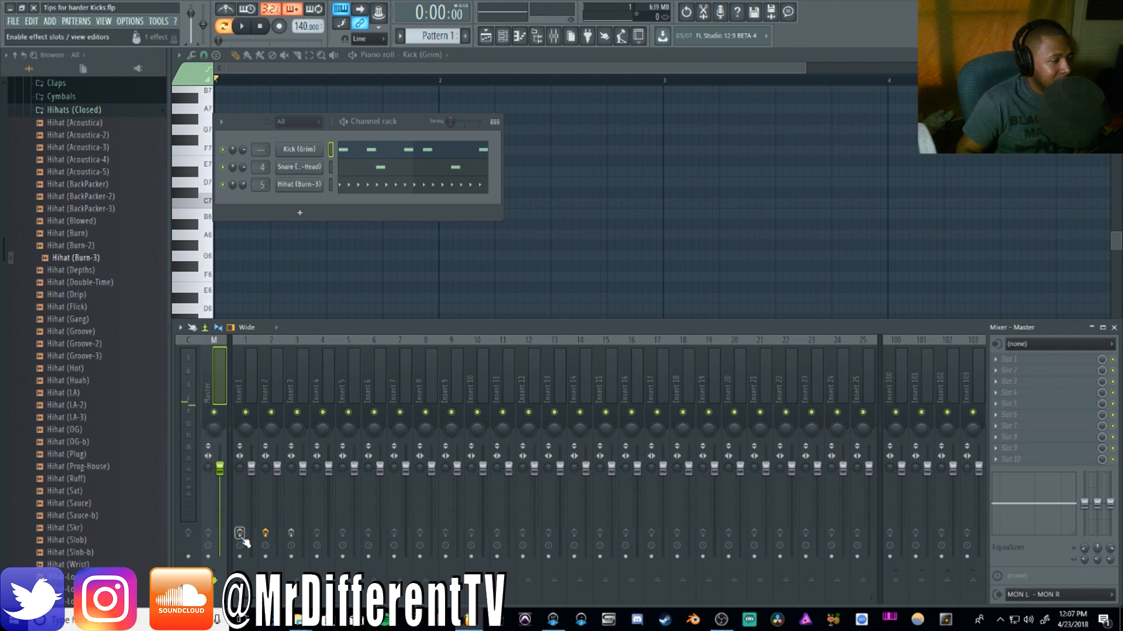
# Step: Route the Kick (Grim) channel to Insert 1 and open the FabFilter Pro-G gate on that mixer track
pyautogui.click(255, 375)
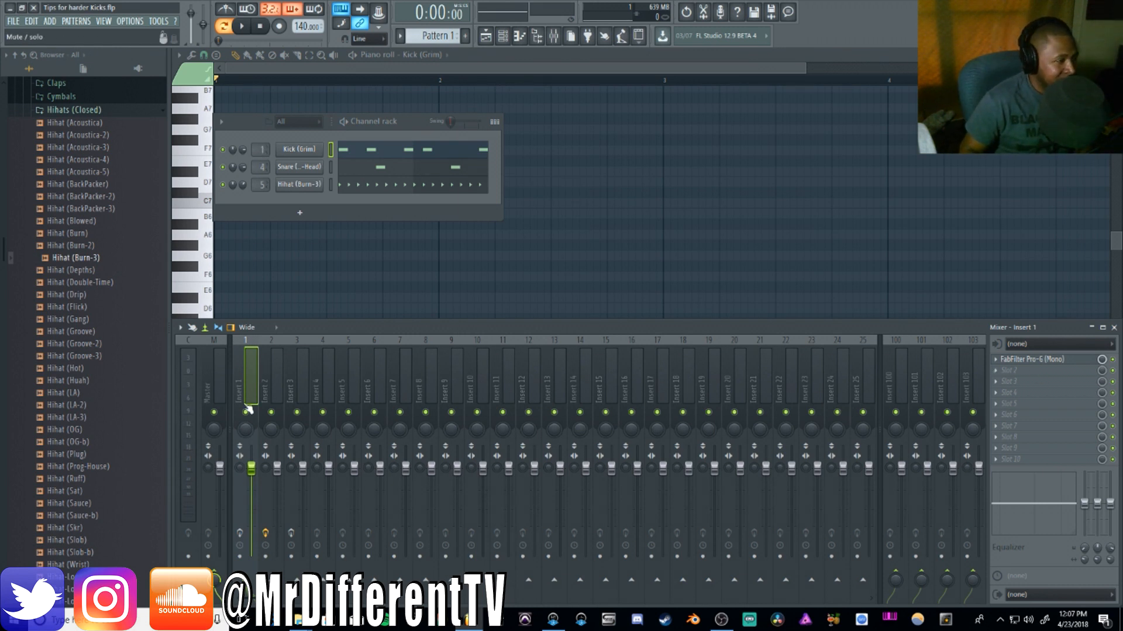
pyautogui.click(1047, 361)
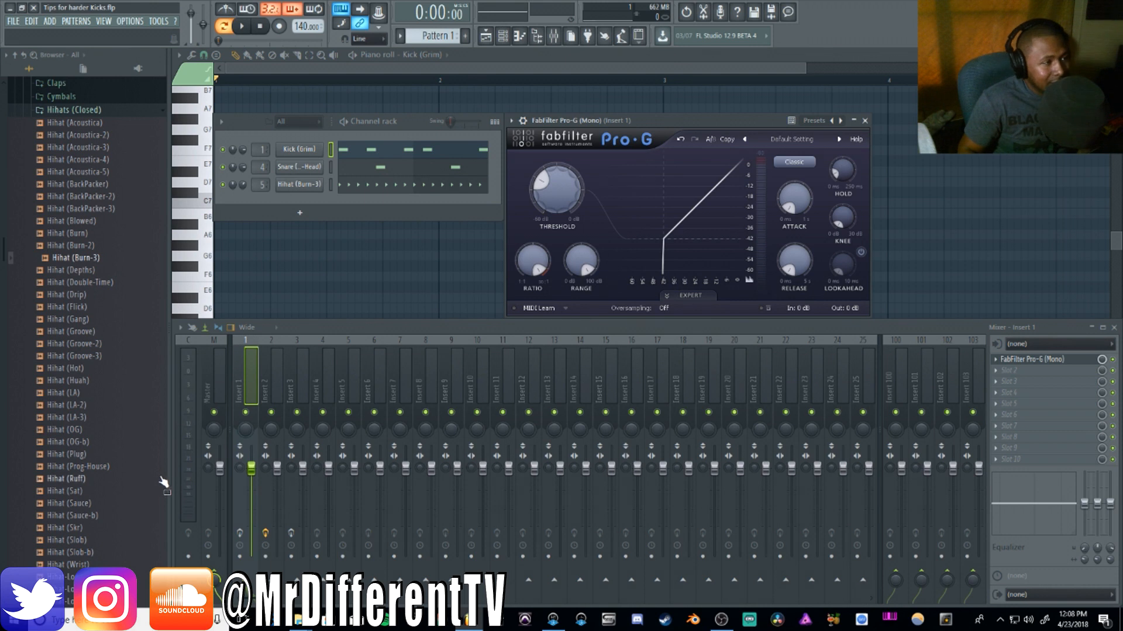
# Step: Play the pattern with the Insert 1 effects switched off and on to compare the kick with and without the gate
pyautogui.press('space')
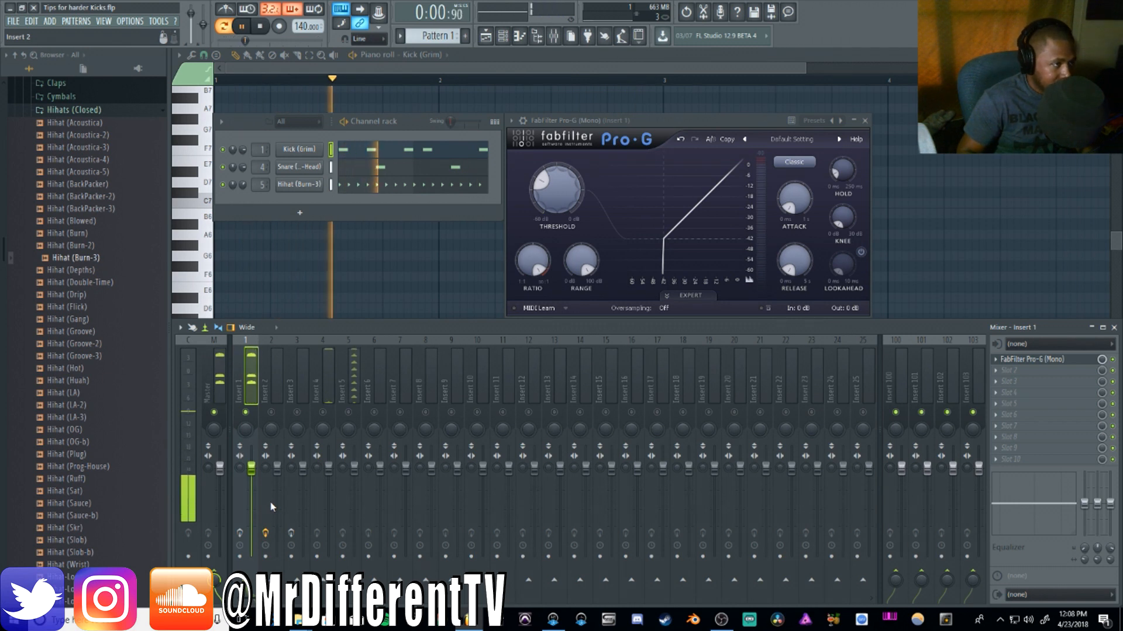
pyautogui.press('space')
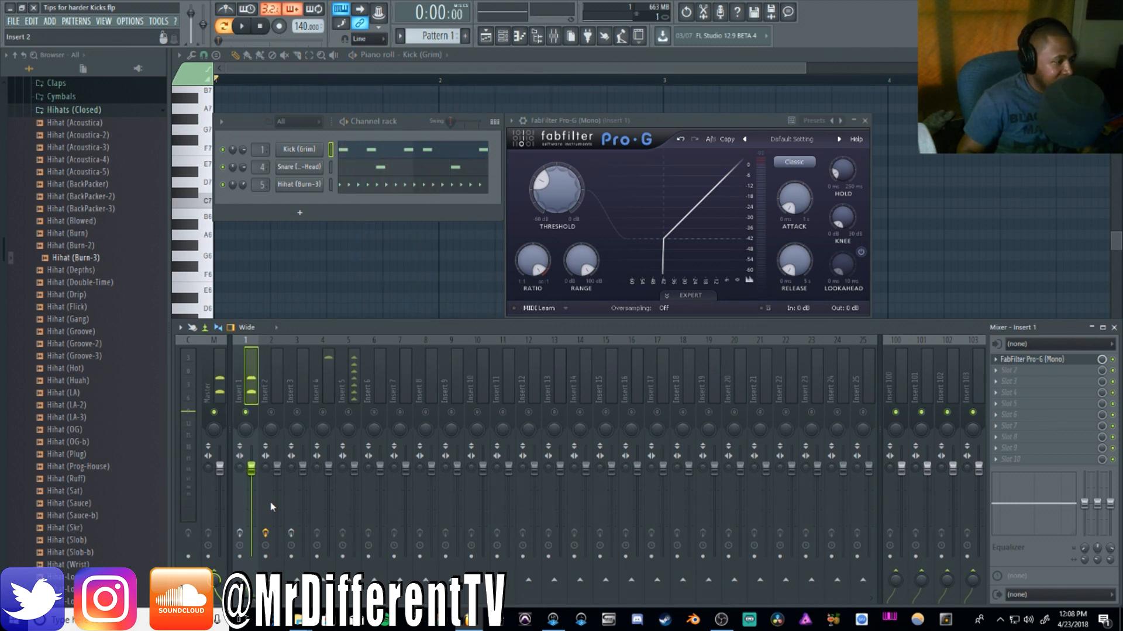
pyautogui.press('space')
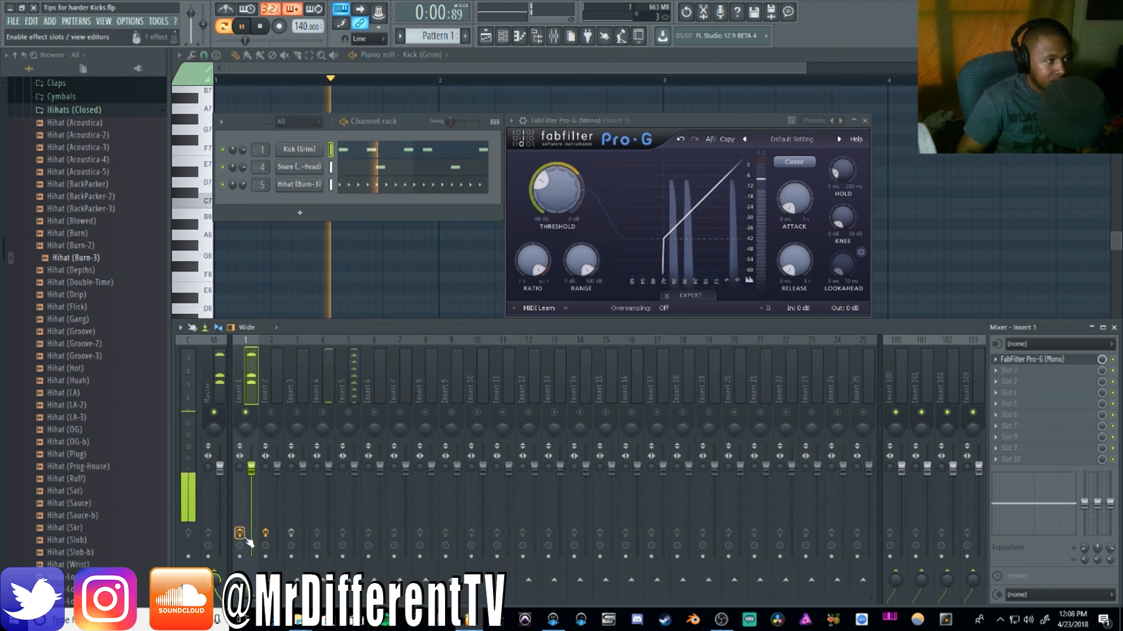
pyautogui.press('space')
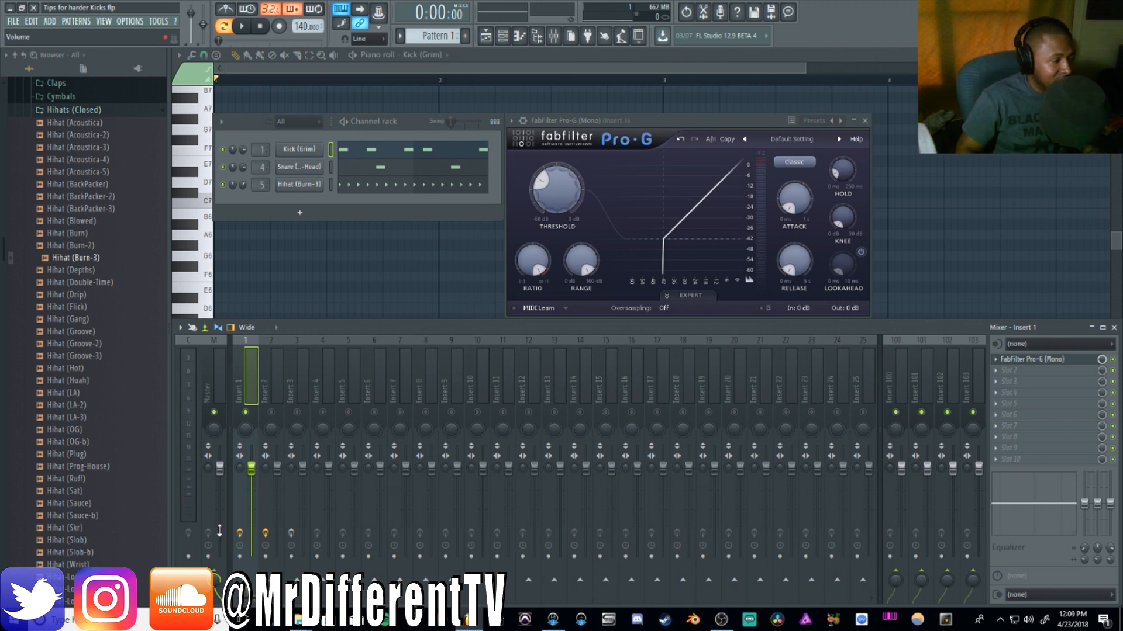
pyautogui.click(241, 536)
pyautogui.press('space')
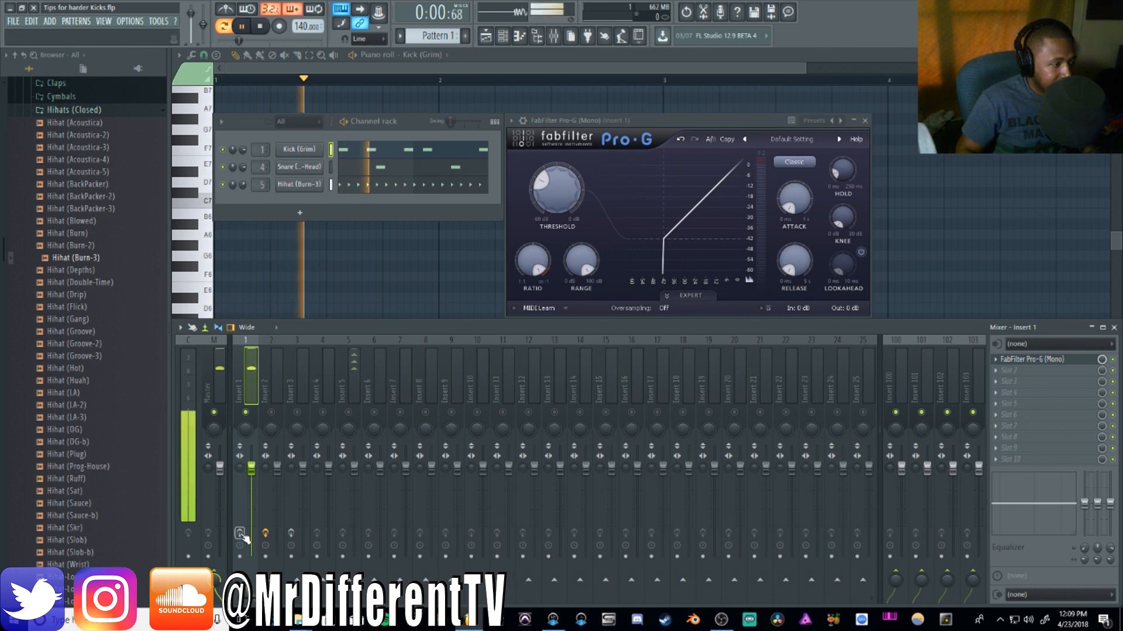
pyautogui.click(241, 536)
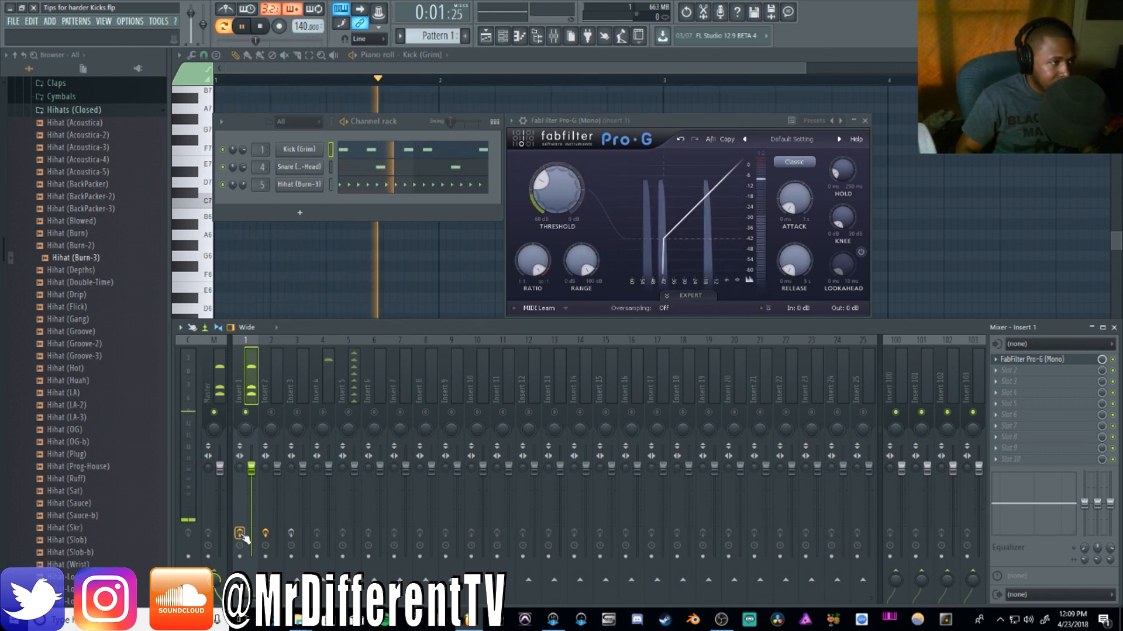
pyautogui.click(241, 536)
pyautogui.press('space')
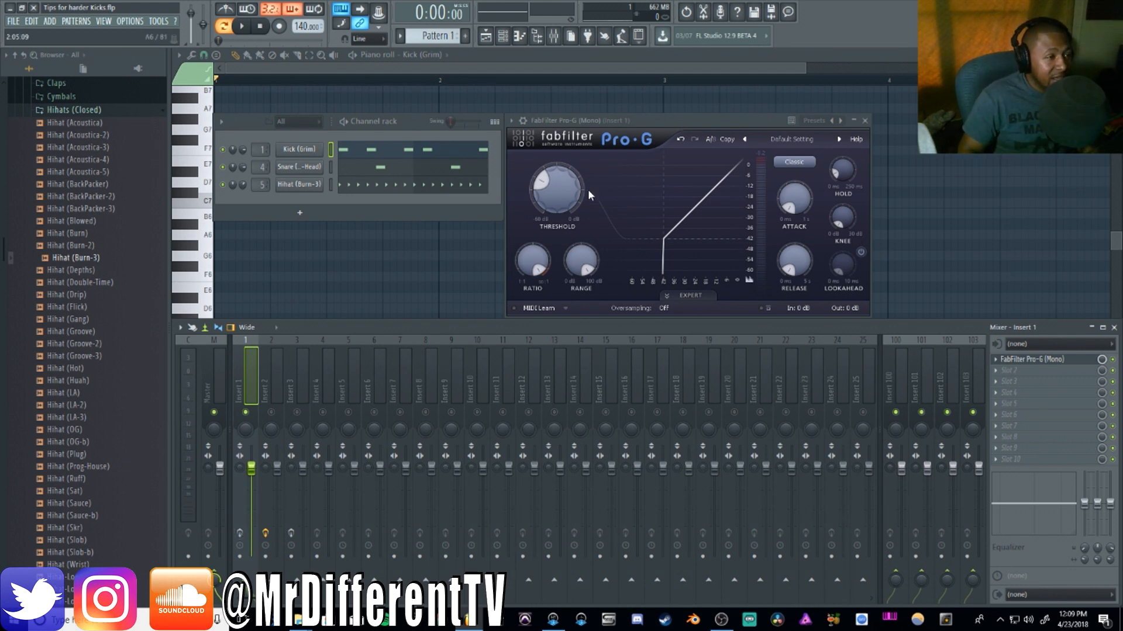
# Step: Lower the threshold of the Pro-G gate slightly
pyautogui.moveTo(573, 193); pyautogui.dragTo(573, 201)
pyautogui.moveTo(537, 275); pyautogui.dragTo(564, 299)
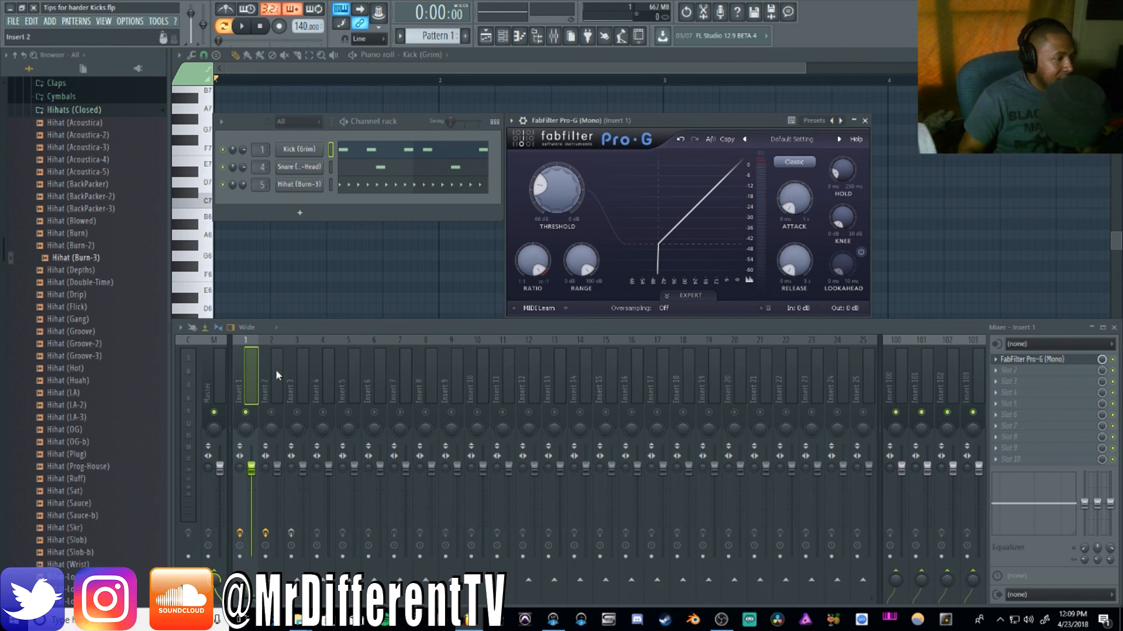
# Step: Route the Kick (Grim) channel to Insert 2 and replace the Pro-G window with that track's Transient Shaper
pyautogui.scroll(1, 266, 150)
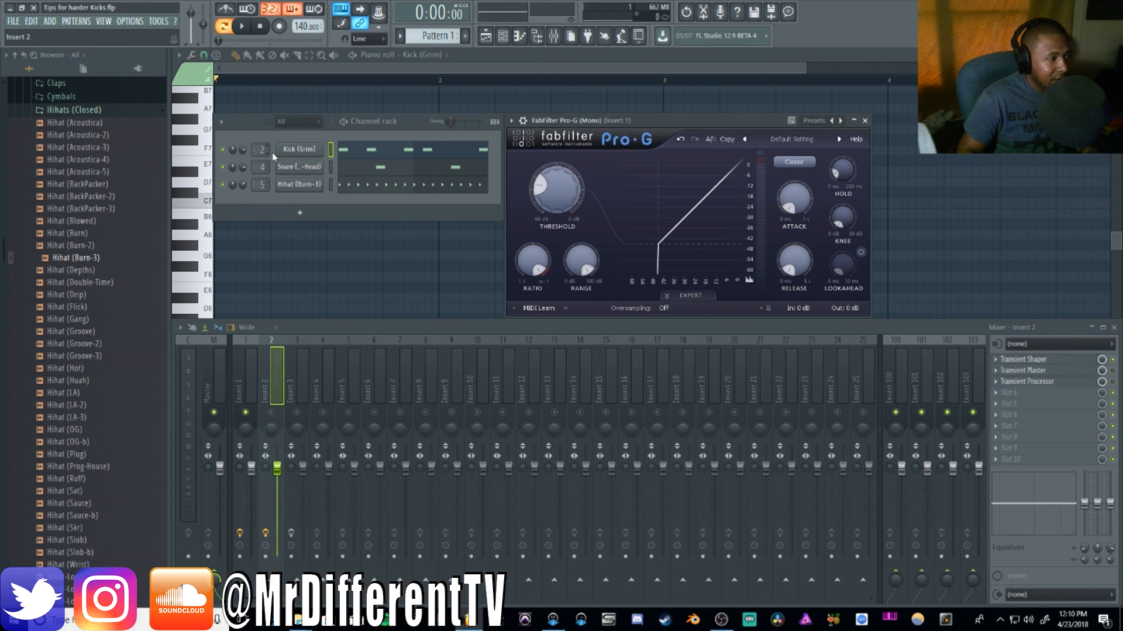
pyautogui.click(865, 121)
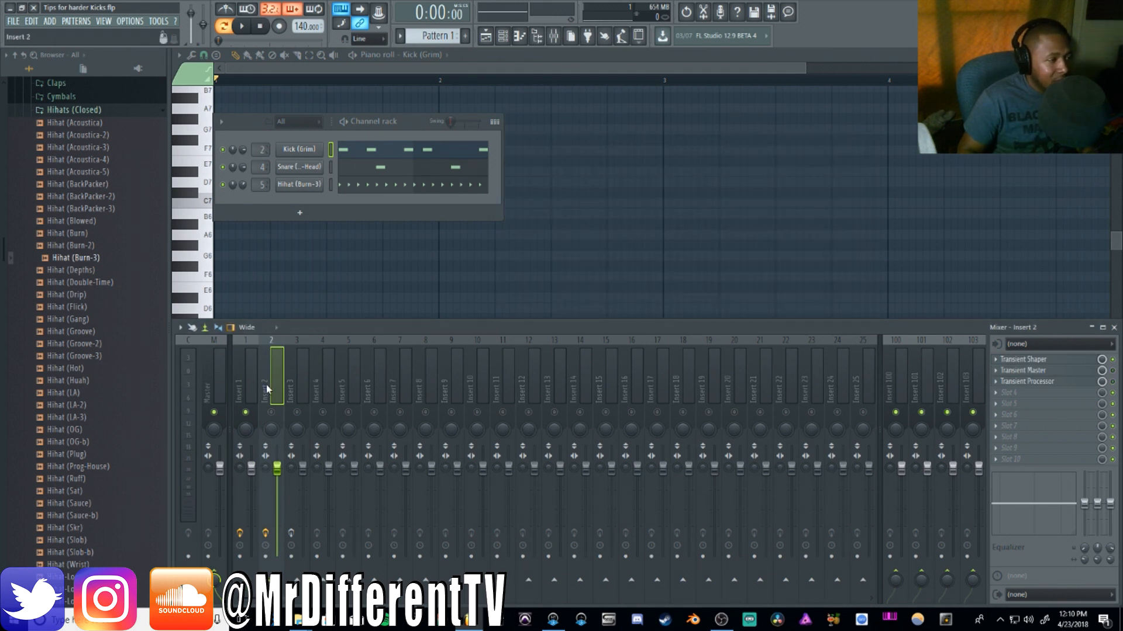
pyautogui.click(1044, 364)
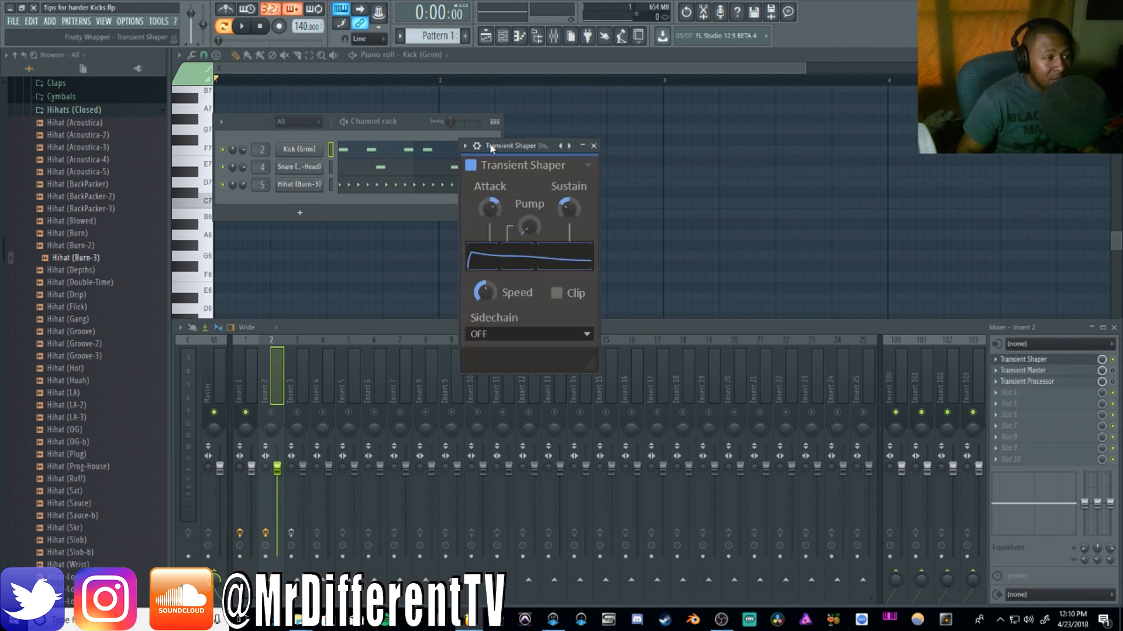
pyautogui.moveTo(500, 142); pyautogui.dragTo(545, 117)
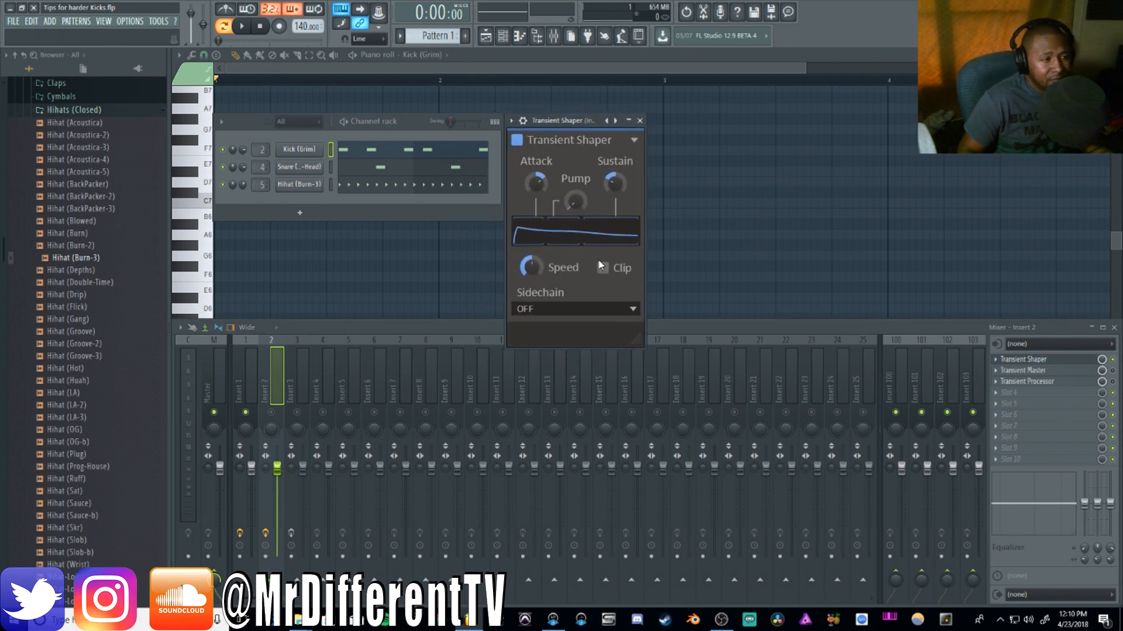
# Step: Look at the Transient Master and Transient Processor plugins on Insert 2, closing both again
pyautogui.click(1046, 372)
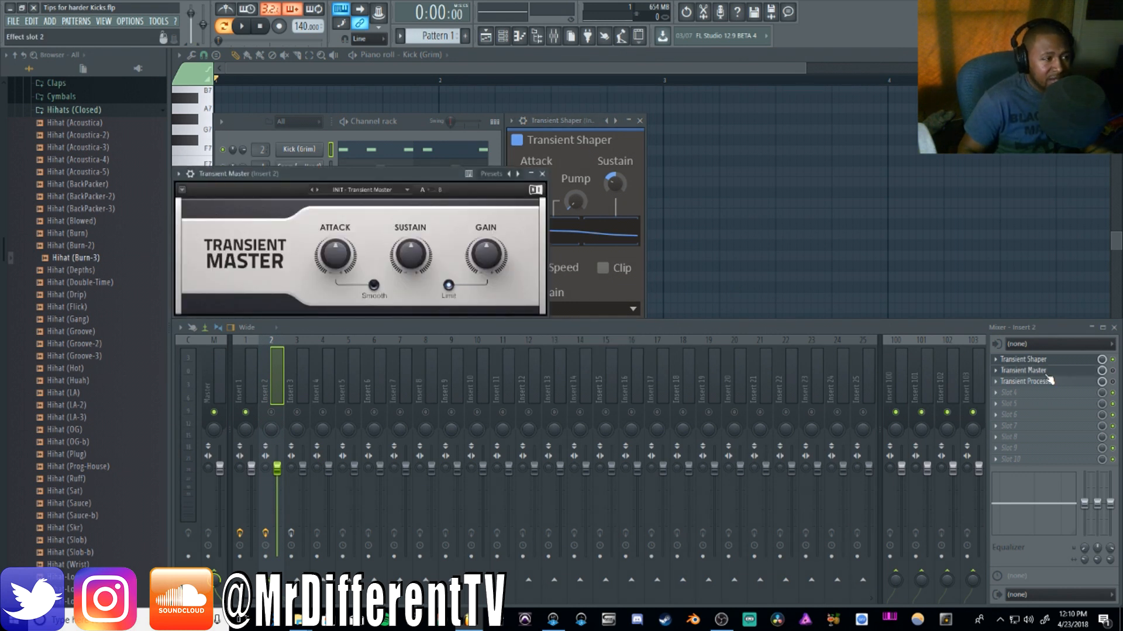
pyautogui.click(1046, 382)
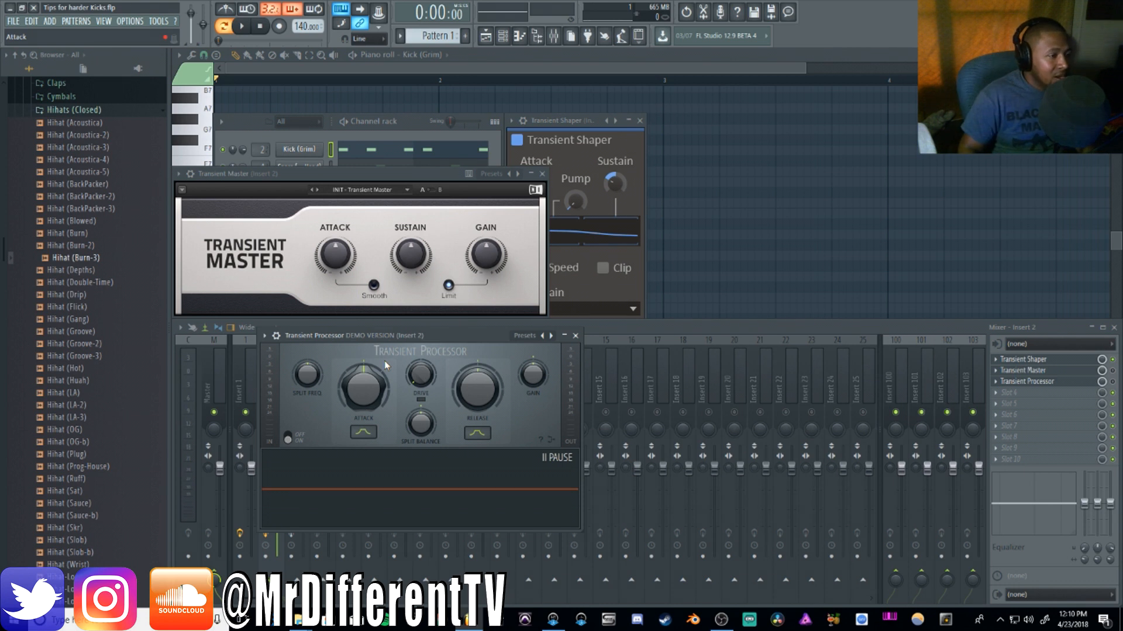
pyautogui.click(575, 336)
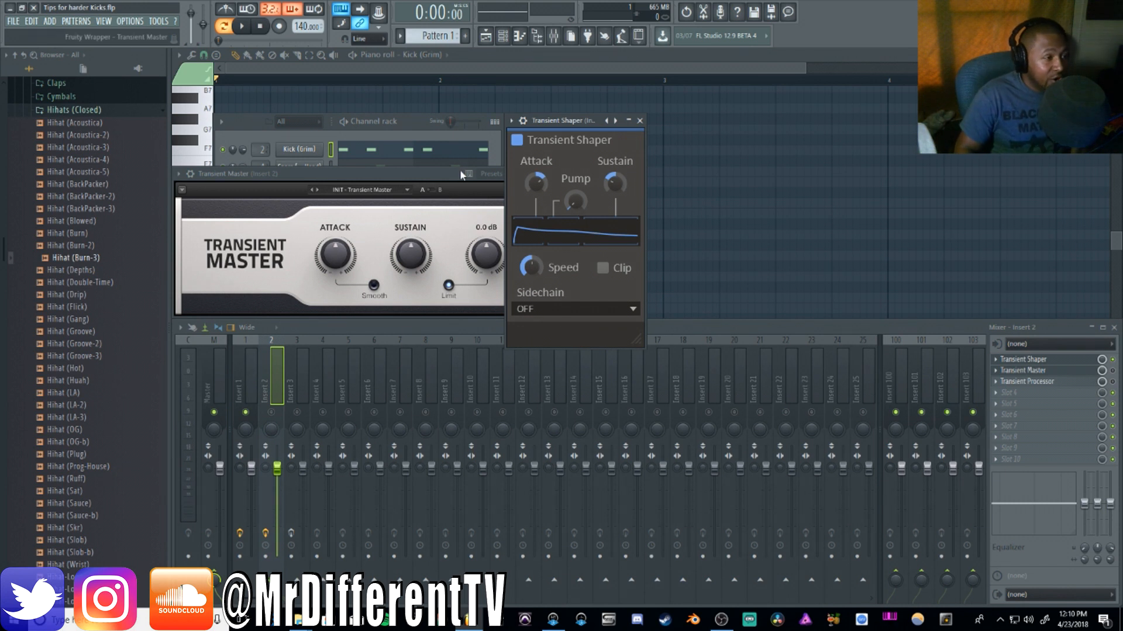
pyautogui.click(451, 185)
pyautogui.click(546, 173)
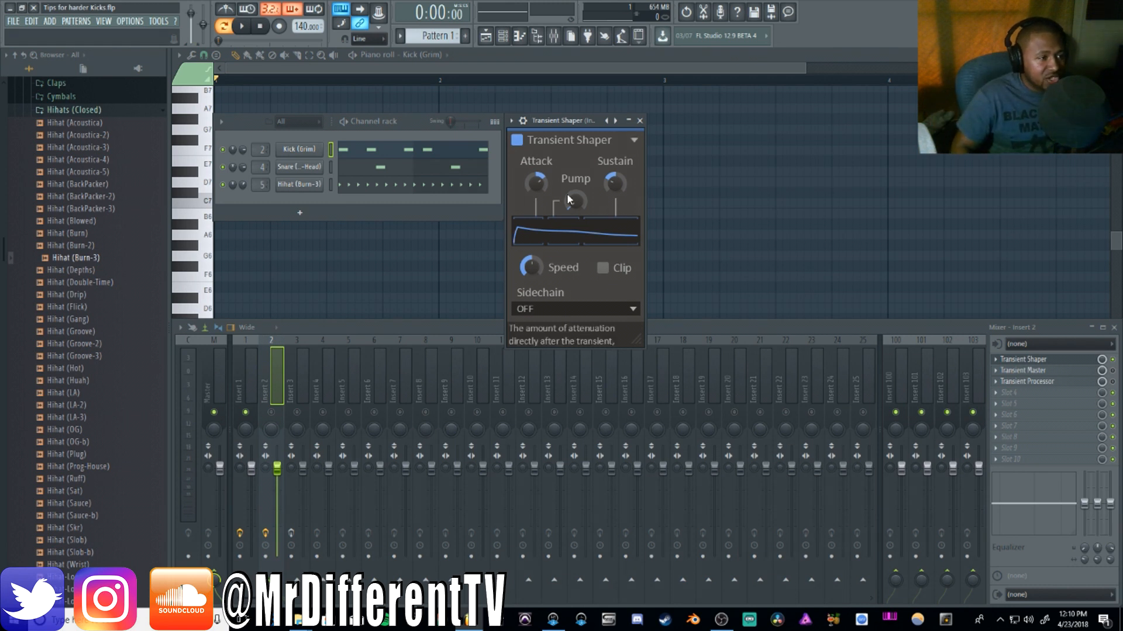
# Step: Reset the Attack and Sustain of the Transient Shaper to 0 %
pyautogui.doubleClick(539, 178)
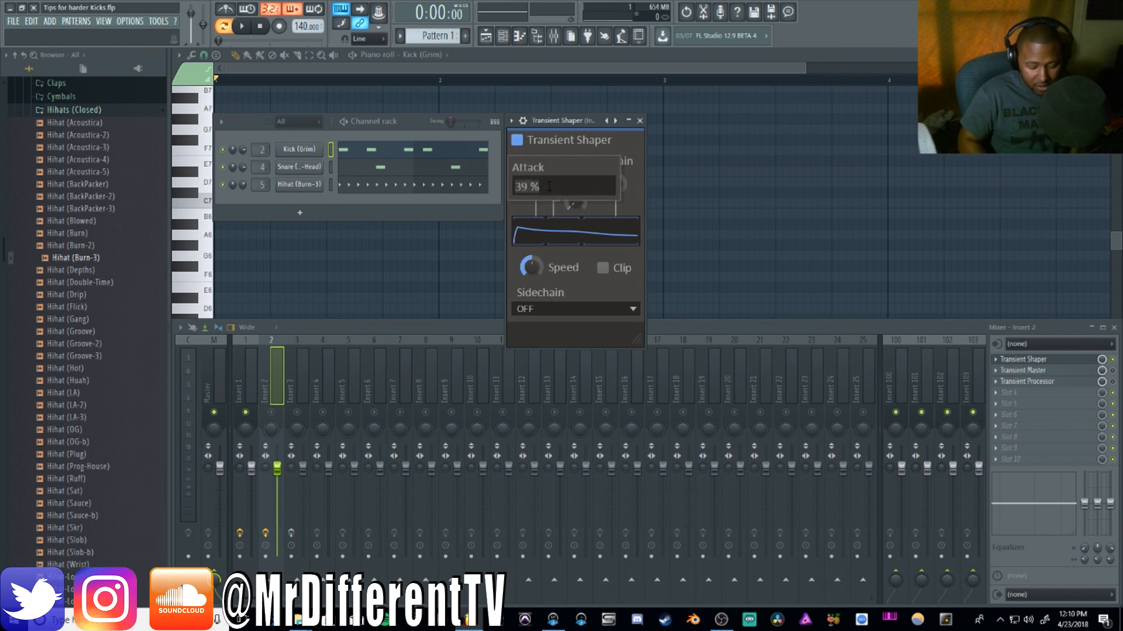
pyautogui.press('Escape')
pyautogui.doubleClick(609, 183)
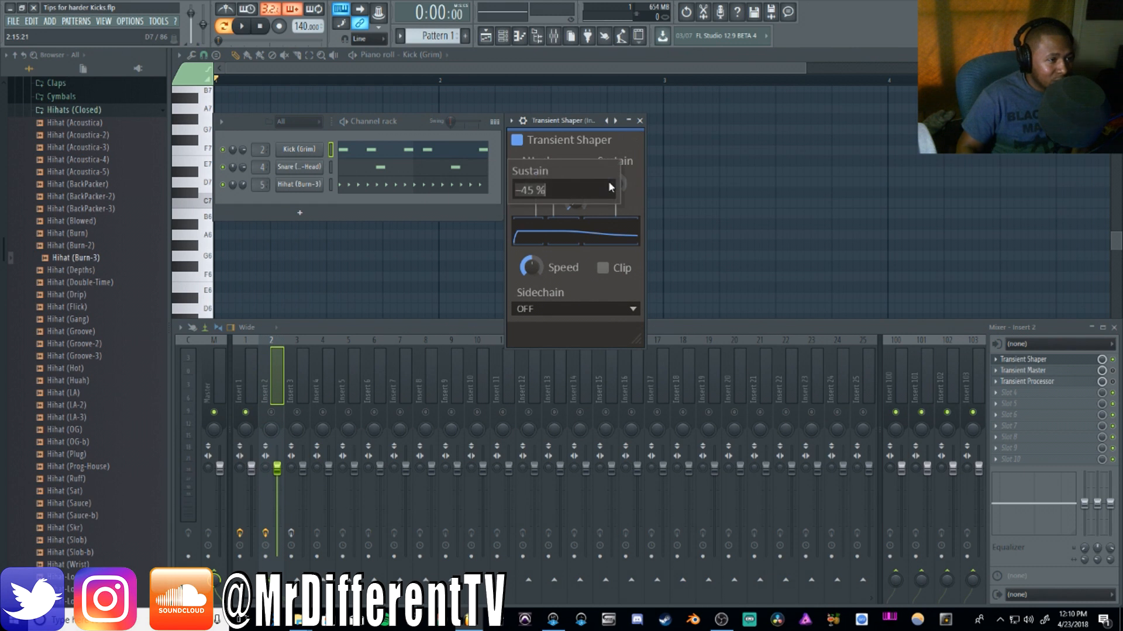
pyautogui.write('0')
pyautogui.press('Return')
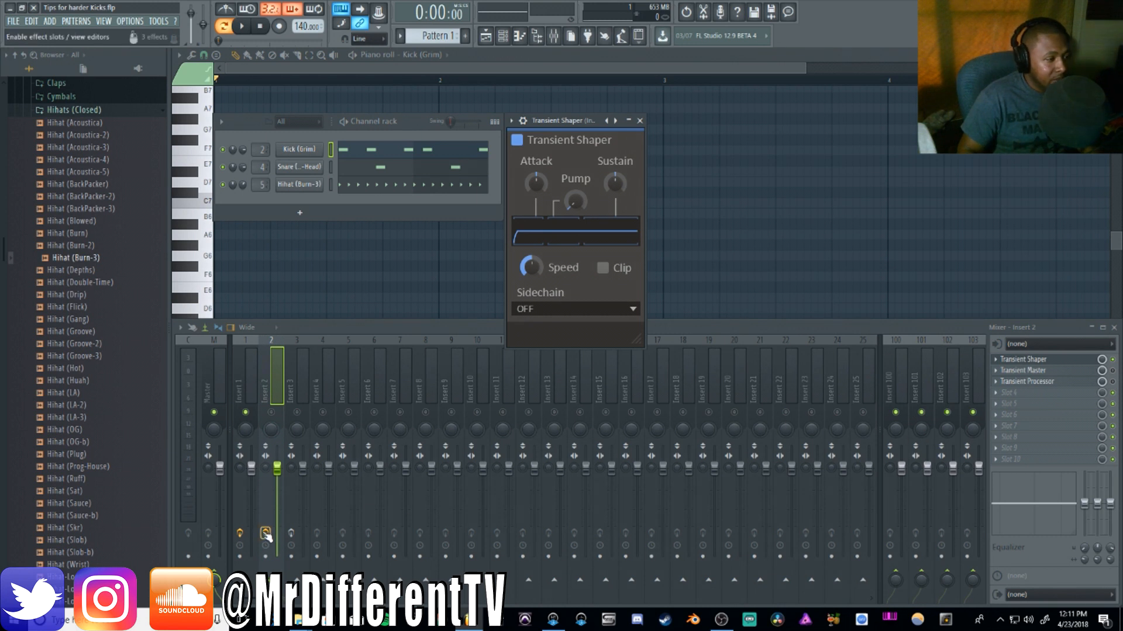
# Step: Disable the Transient Shaper and unmute Insert 2, playing the pattern to hear the unshaped kick
pyautogui.click(519, 141)
pyautogui.press('space')
pyautogui.press('space')
pyautogui.click(271, 413)
pyautogui.press('space')
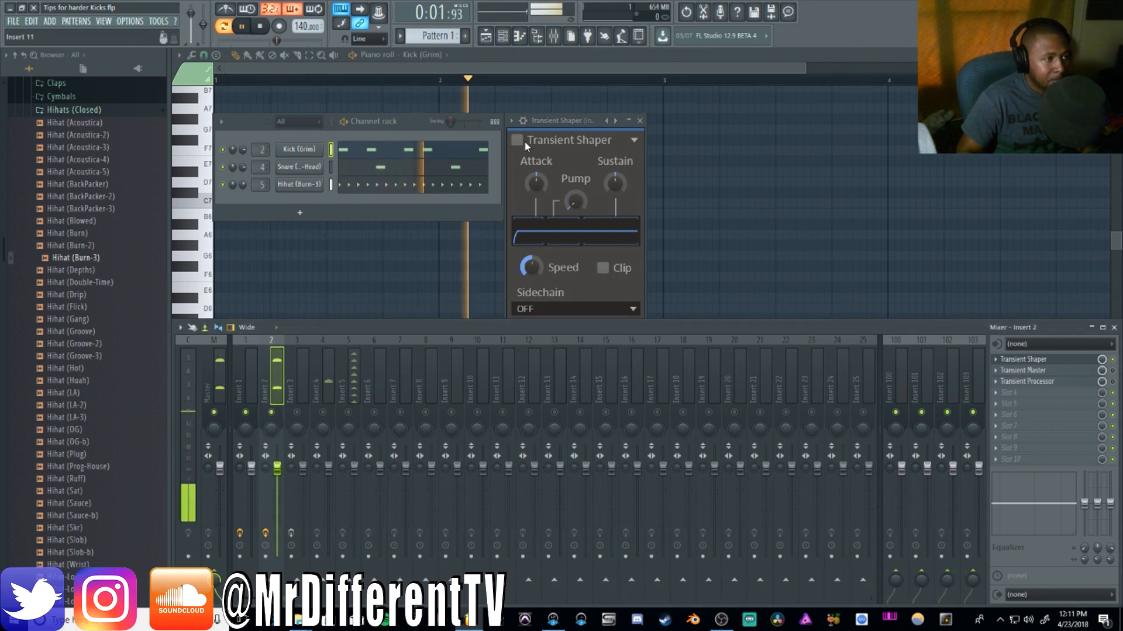
pyautogui.press('space')
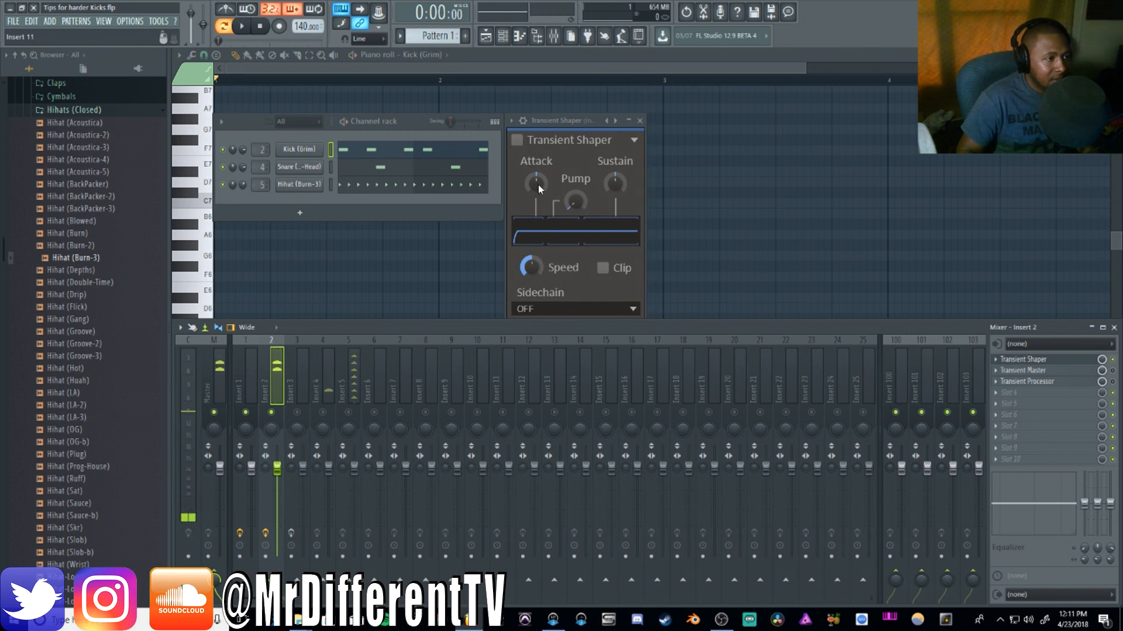
# Step: Raise the Transient Shaper's Attack to about 25 % and lower its Sustain to -30 %
pyautogui.moveTo(538, 184)
pyautogui.moveTo(536, 184); pyautogui.dragTo(536, 173)
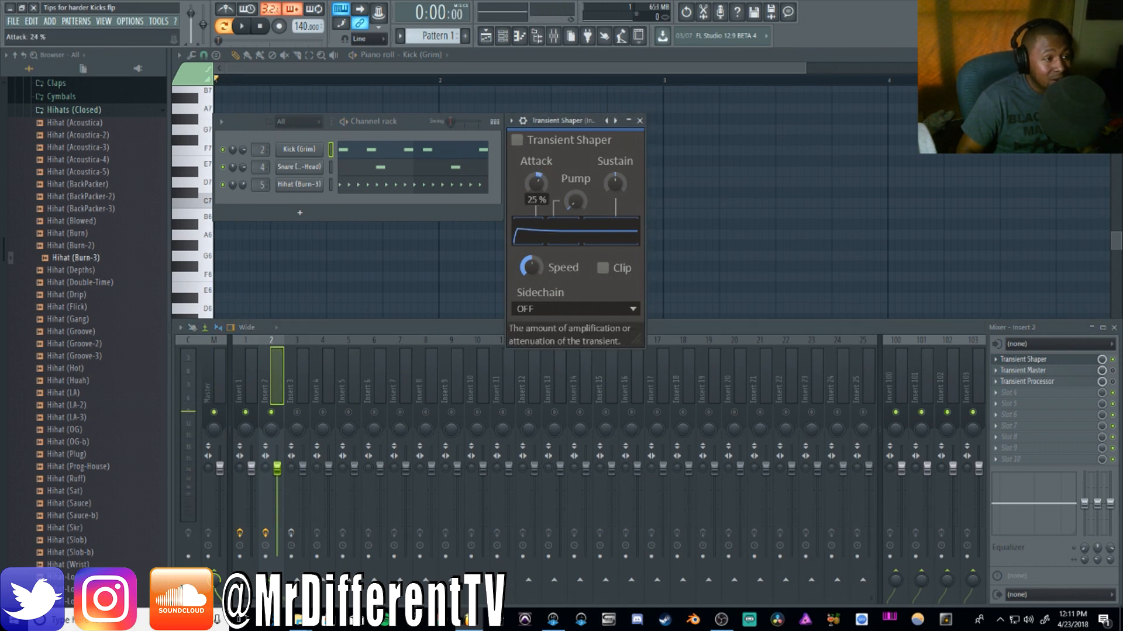
pyautogui.moveTo(615, 183); pyautogui.dragTo(615, 202)
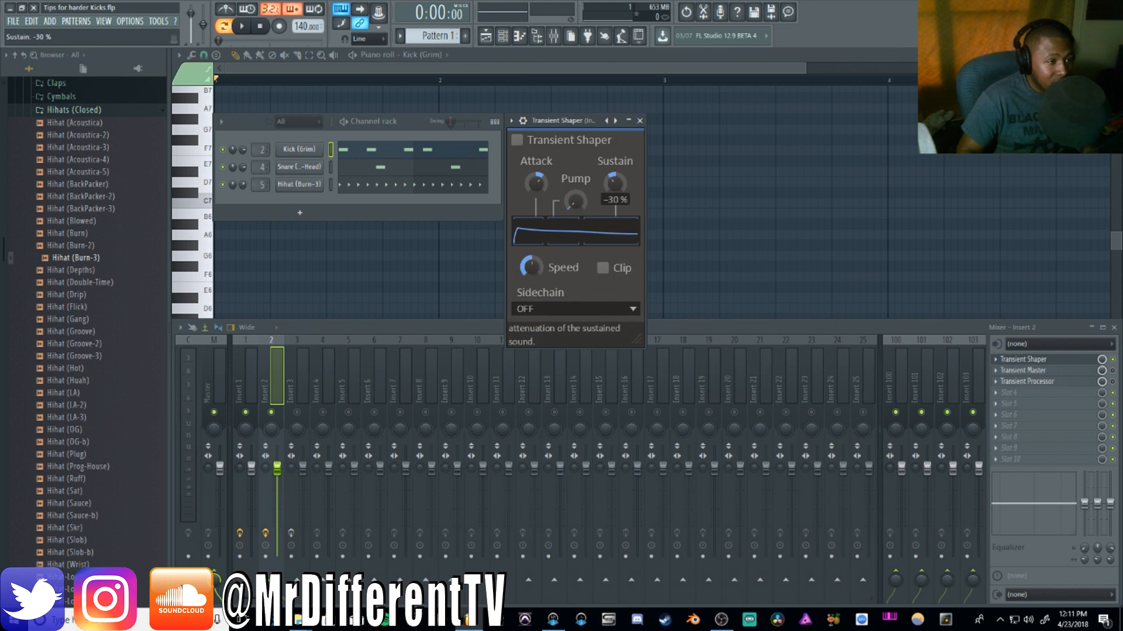
# Step: Re-enable the Transient Shaper and play the pattern to hear the shaped kick
pyautogui.click(517, 141)
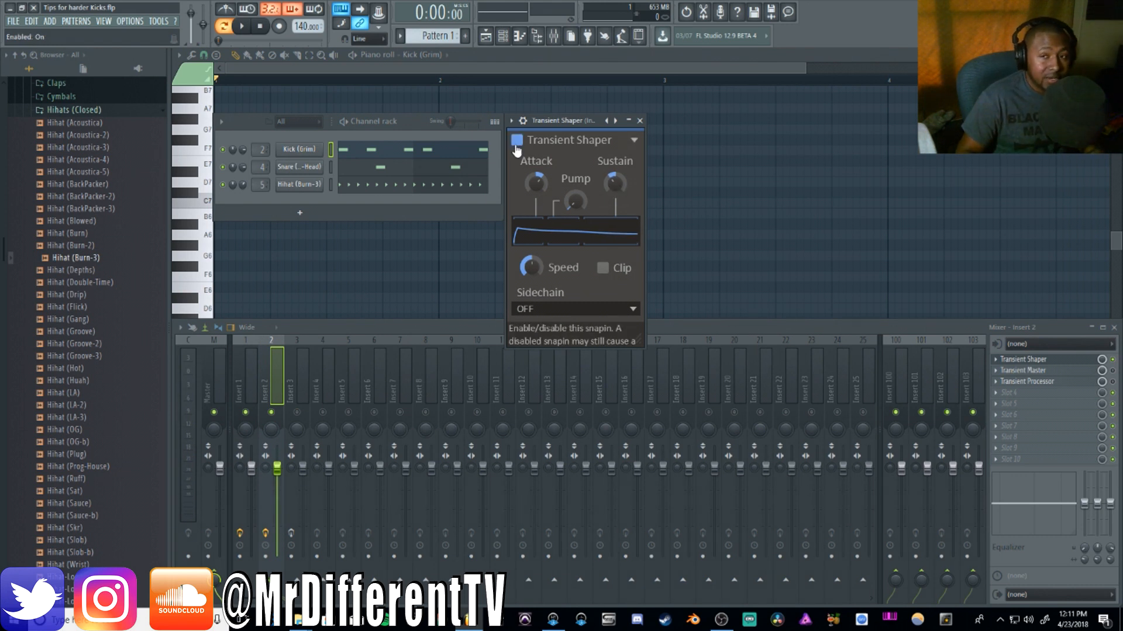
pyautogui.press('space')
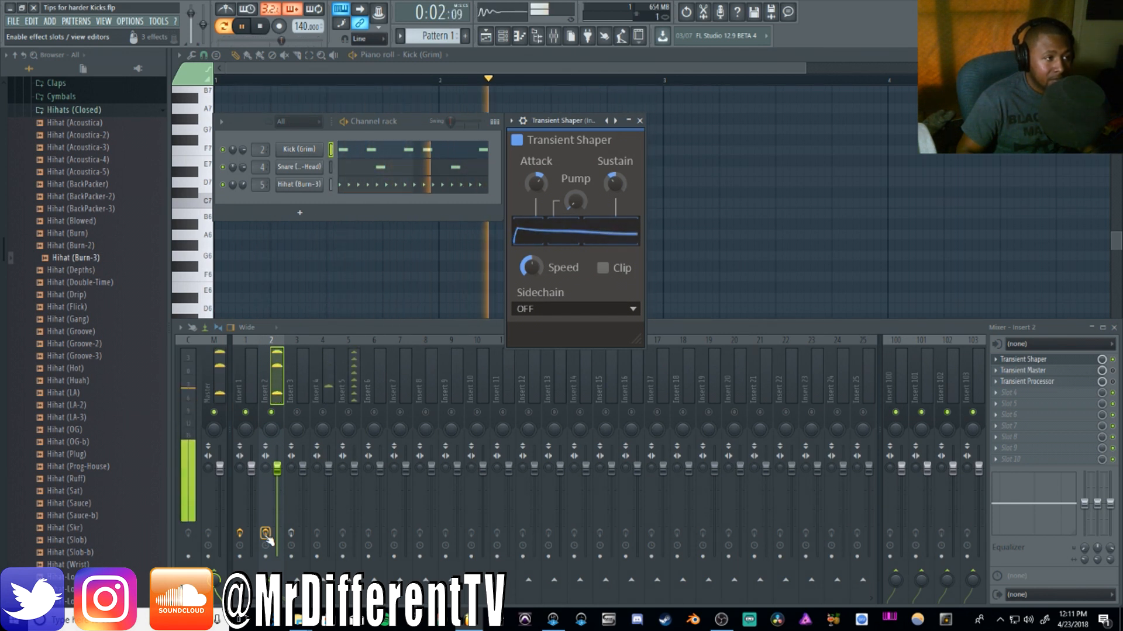
pyautogui.press('space')
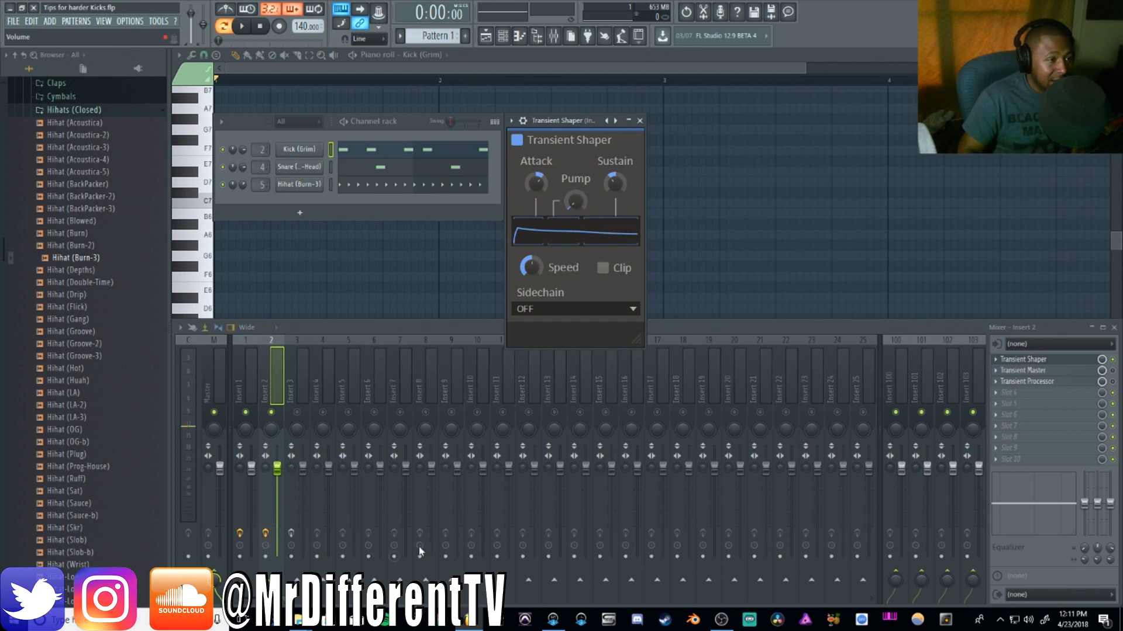
# Step: Lower the Transient Shaper's Sustain further, raise its Attack to about 54 % and play the pattern
pyautogui.moveTo(614, 184); pyautogui.dragTo(610, 197)
pyautogui.click(536, 184)
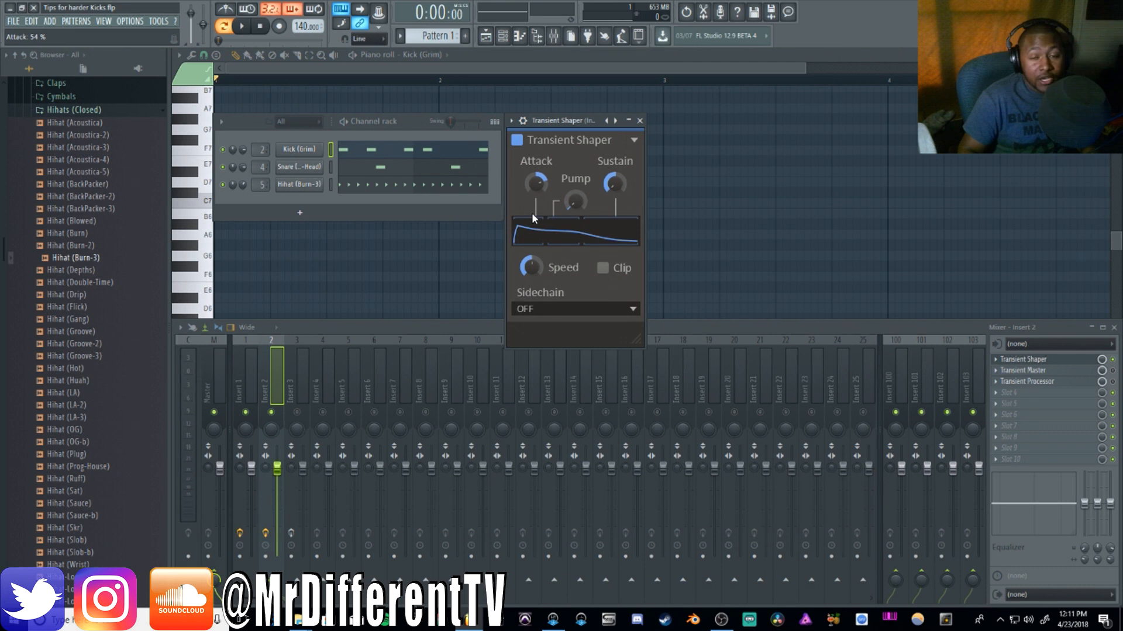
pyautogui.press('space')
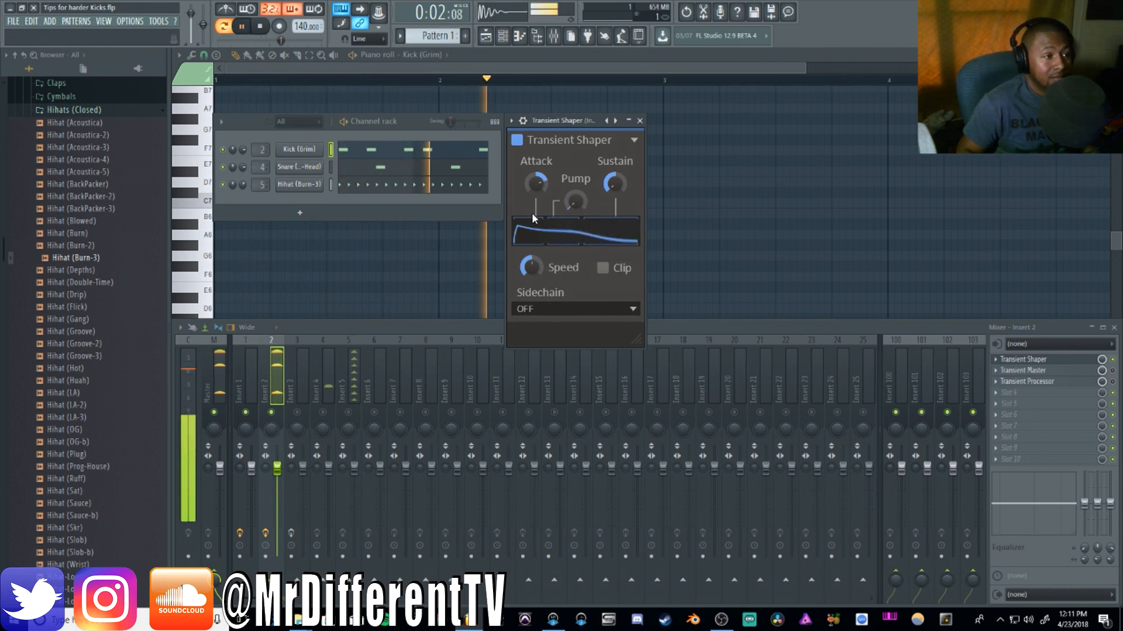
# Step: Stop playback and set the Transient Shaper's Sustain to -30 %
pyautogui.press('space')
pyautogui.click(614, 184)
pyautogui.moveTo(614, 183); pyautogui.dragTo(614, 170)
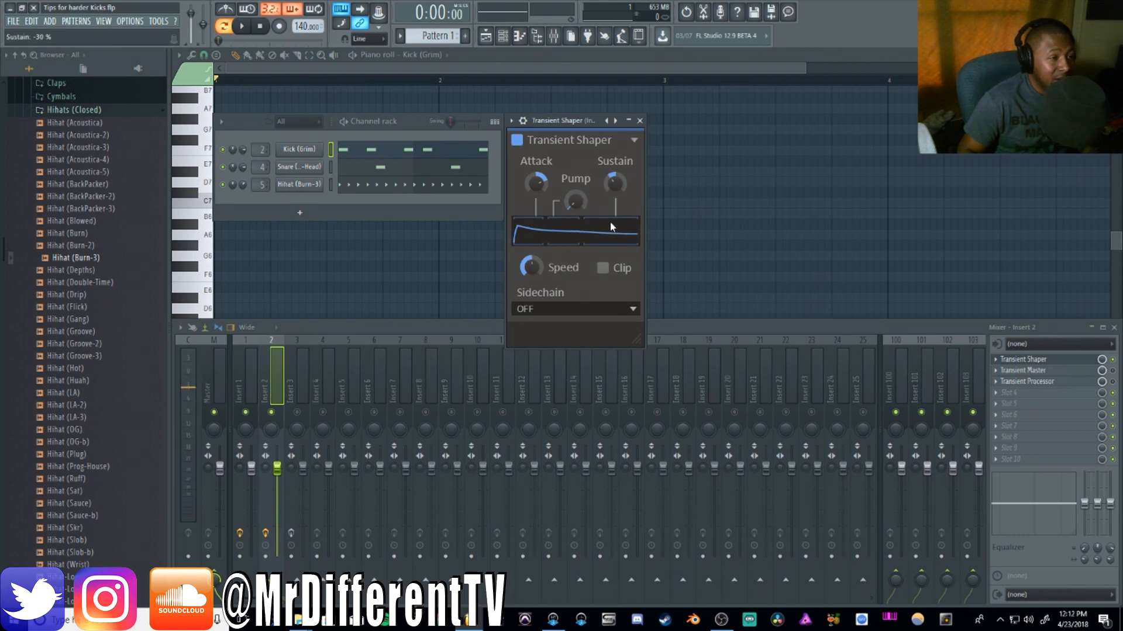
# Step: Enable the Transient Shaper's Clip option and raise its Attack to 57 % while the pattern plays
pyautogui.click(603, 268)
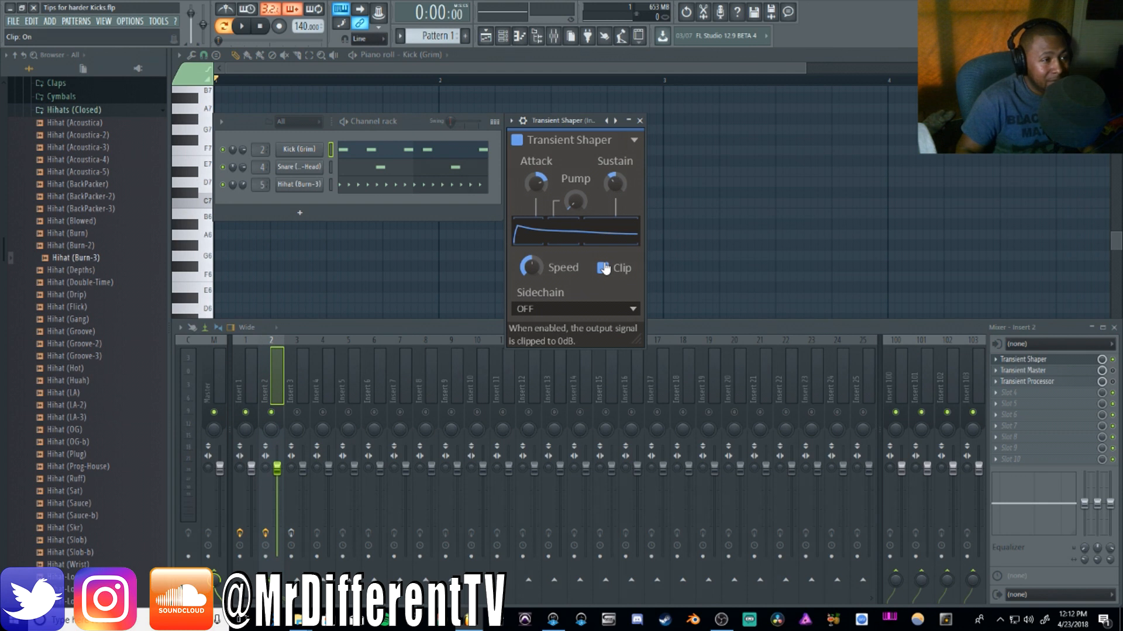
pyautogui.press('space')
pyautogui.moveTo(537, 187); pyautogui.dragTo(536, 186)
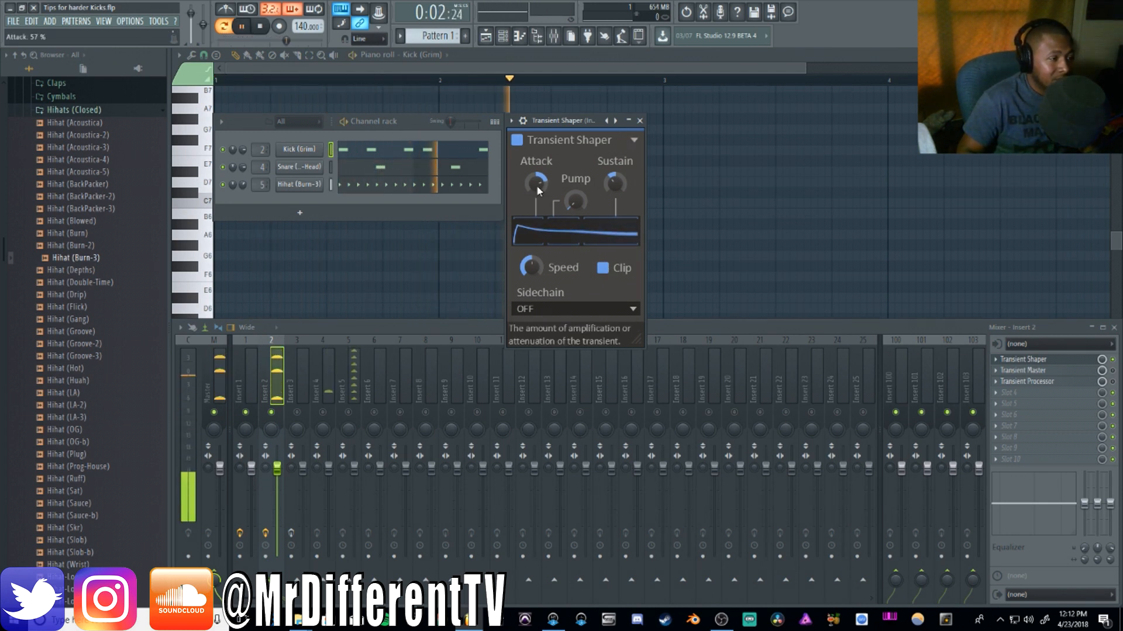
pyautogui.press('space')
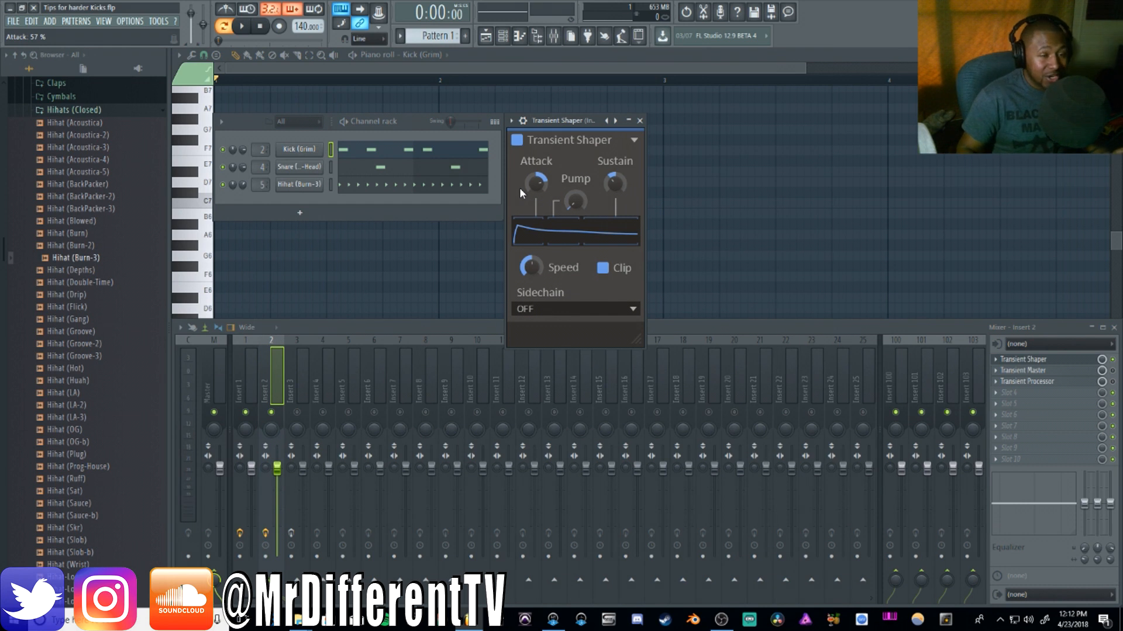
# Step: Open KClip and Fruity soft clipper from Insert 3 and arrange their windows so both are accessible
pyautogui.click(303, 388)
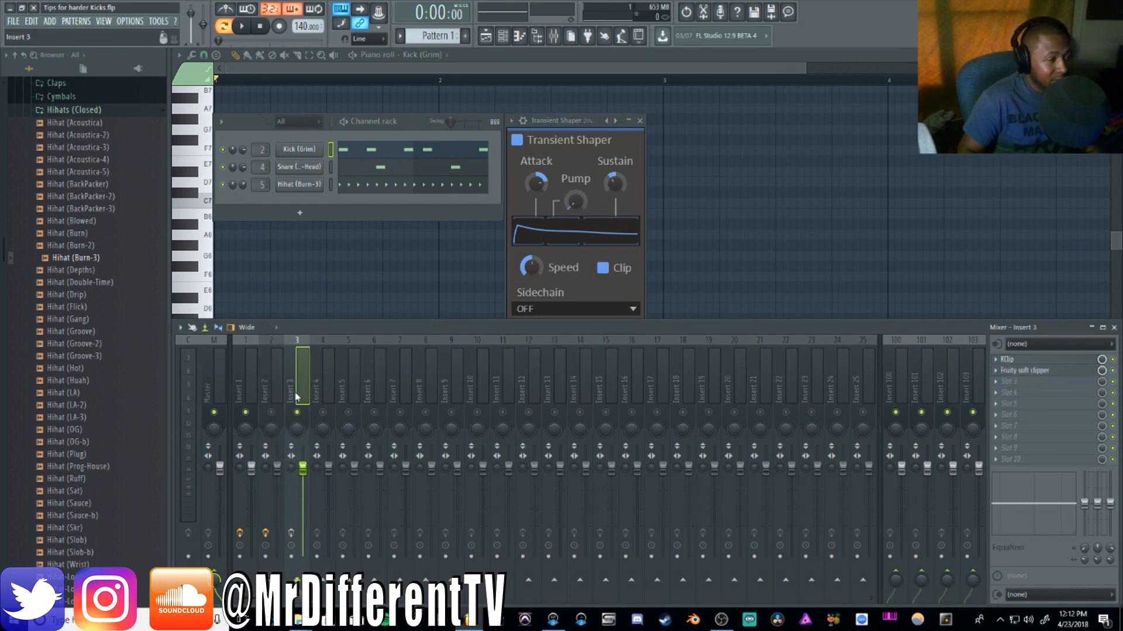
pyautogui.click(1035, 362)
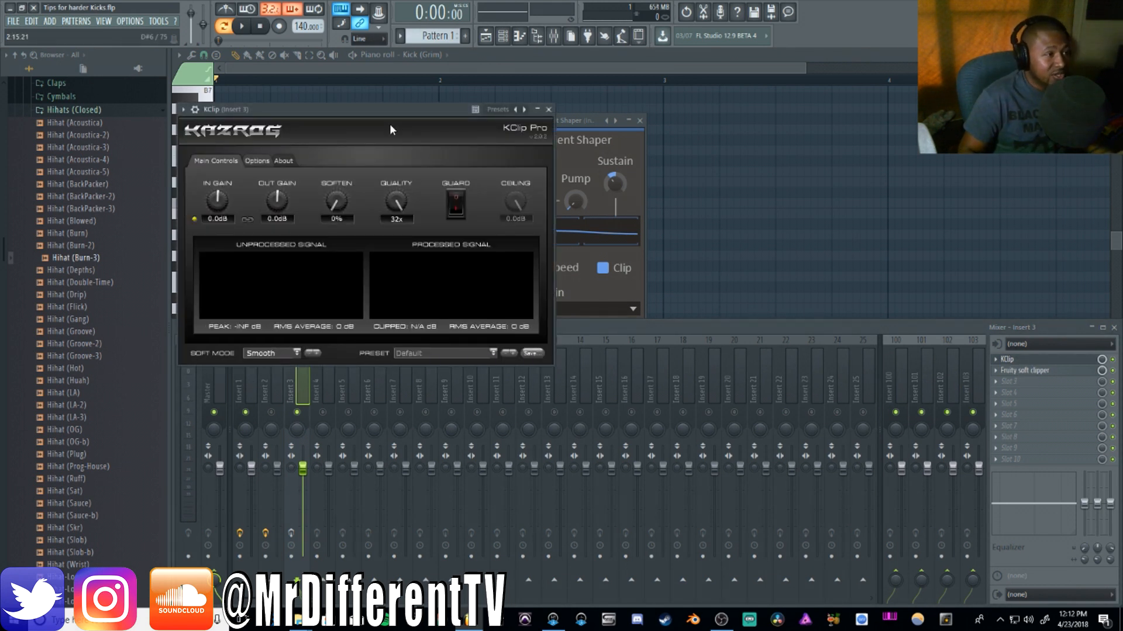
pyautogui.moveTo(386, 113)
pyautogui.mouseDown()
pyautogui.moveTo(398, 111)
pyautogui.moveTo(381, 110)
pyautogui.mouseUp()
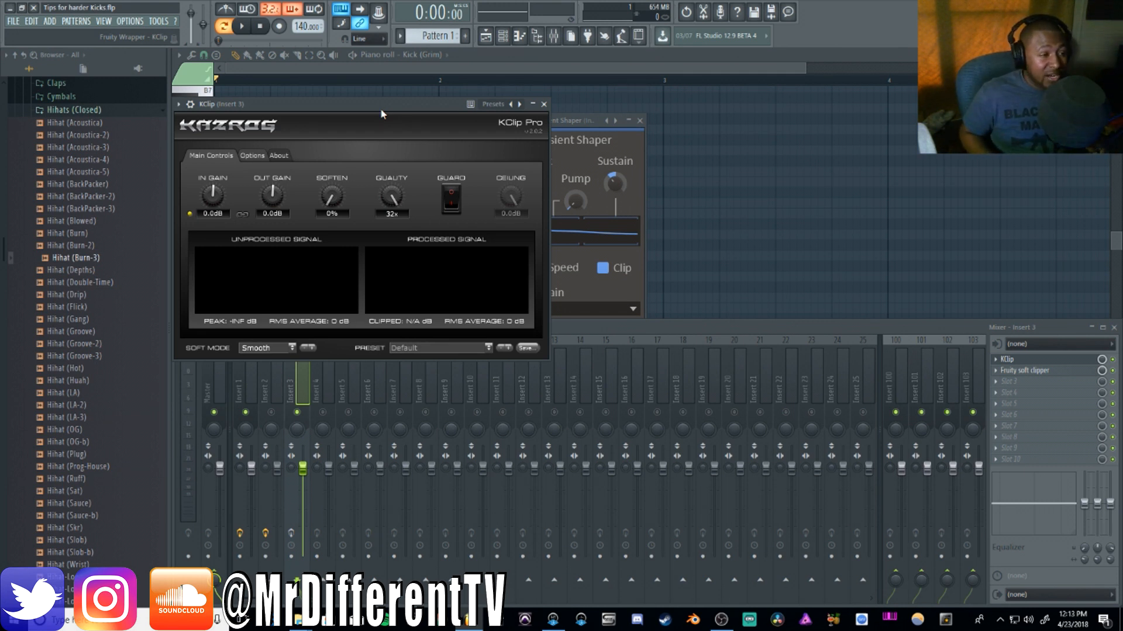
pyautogui.click(1025, 370)
pyautogui.moveTo(274, 124); pyautogui.dragTo(631, 232)
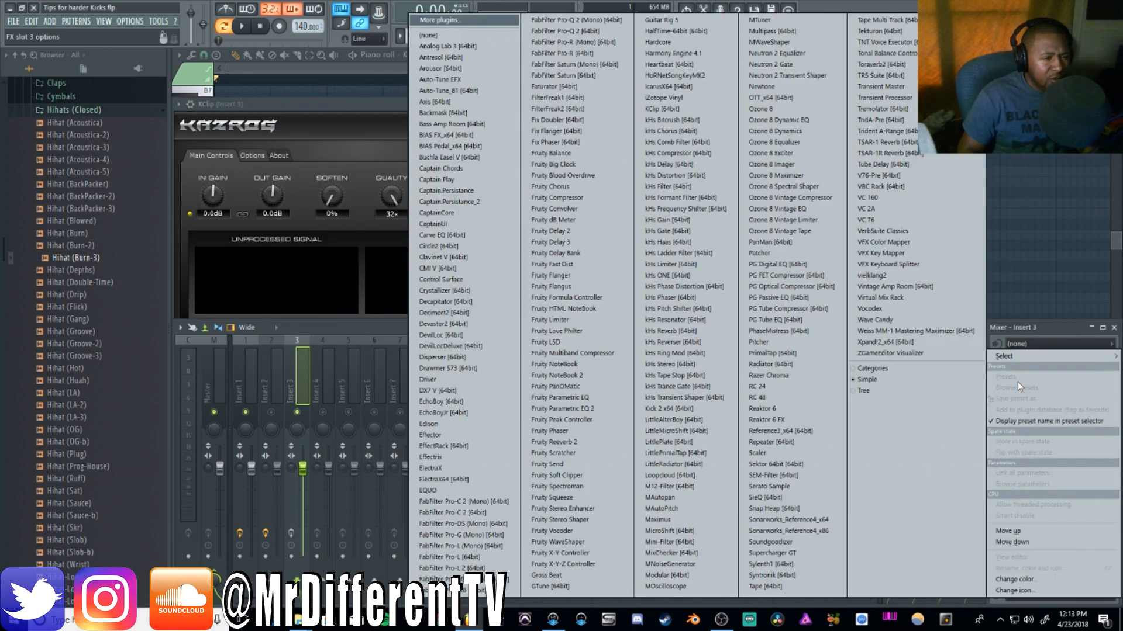
# Step: Add Fruity WaveShaper to the third effect slot of Insert 3 and move its window clear of the others
pyautogui.click(1003, 381)
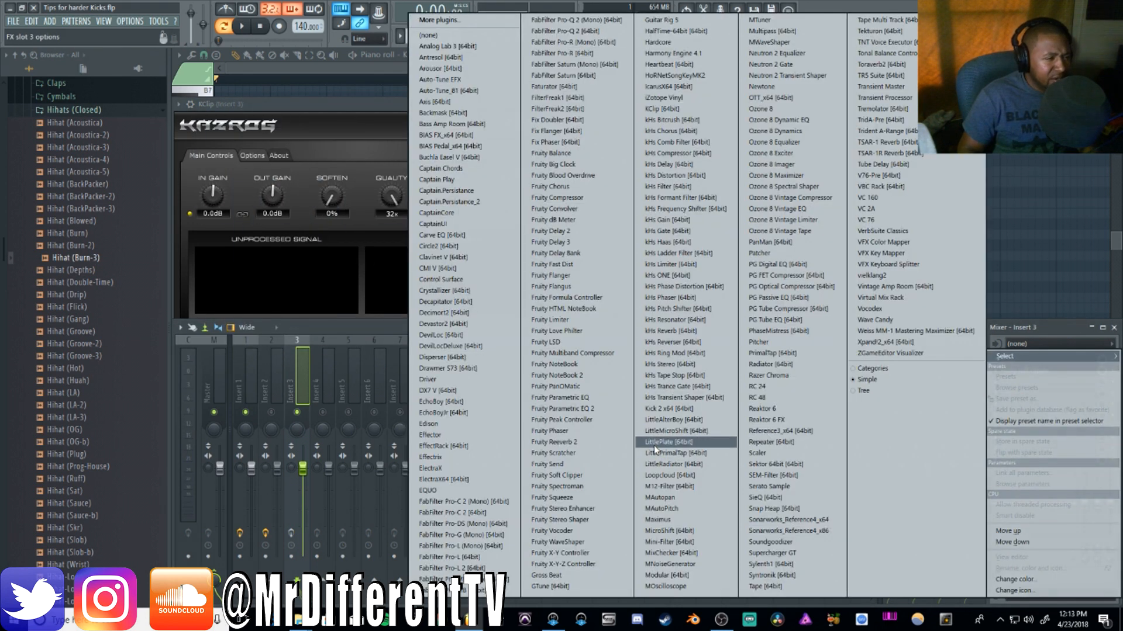
pyautogui.click(579, 542)
pyautogui.moveTo(298, 145); pyautogui.dragTo(474, 255)
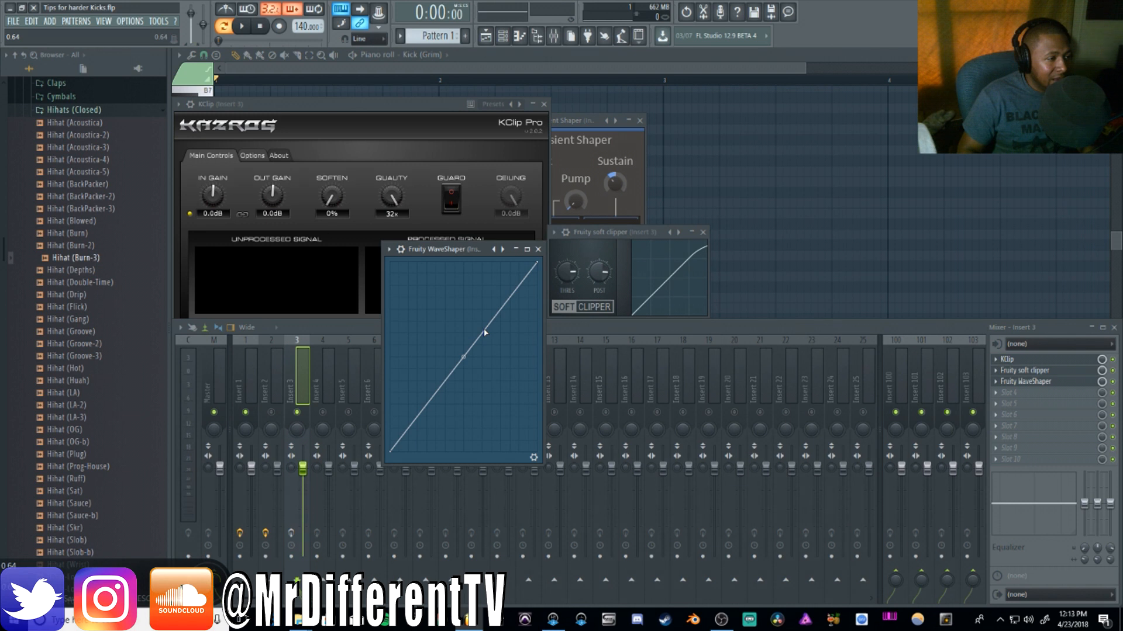
# Step: Bend the WaveShaper curve upward, lower its end point to 0.75 and add a point that flattens the upper part
pyautogui.moveTo(468, 354); pyautogui.dragTo(477, 306)
pyautogui.moveTo(539, 265); pyautogui.dragTo(539, 308)
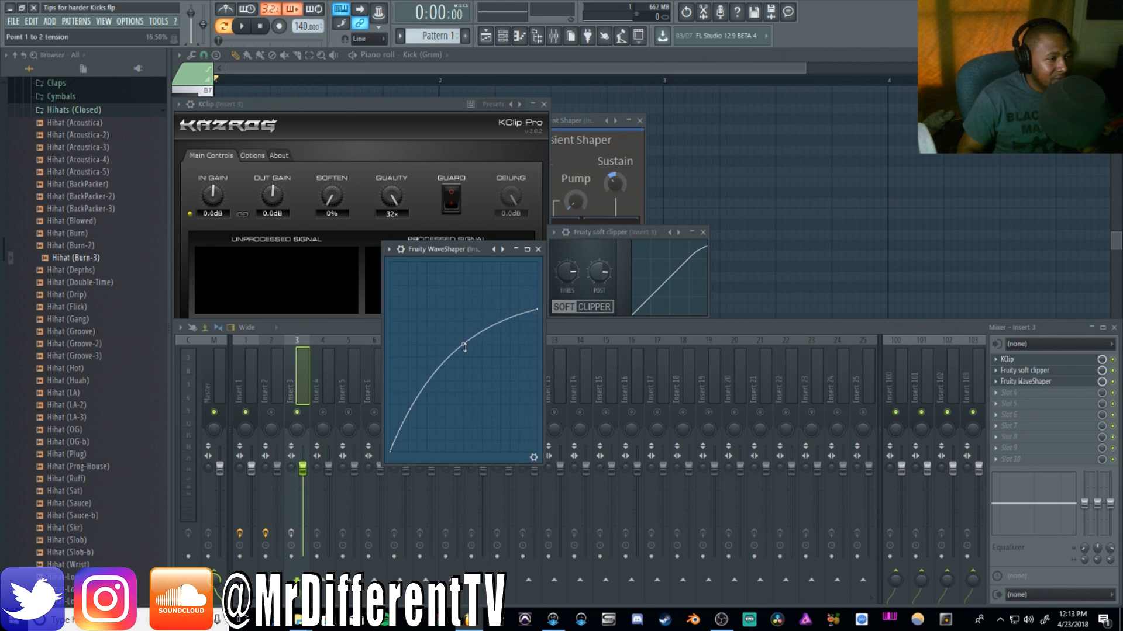
pyautogui.moveTo(465, 348); pyautogui.dragTo(465, 333)
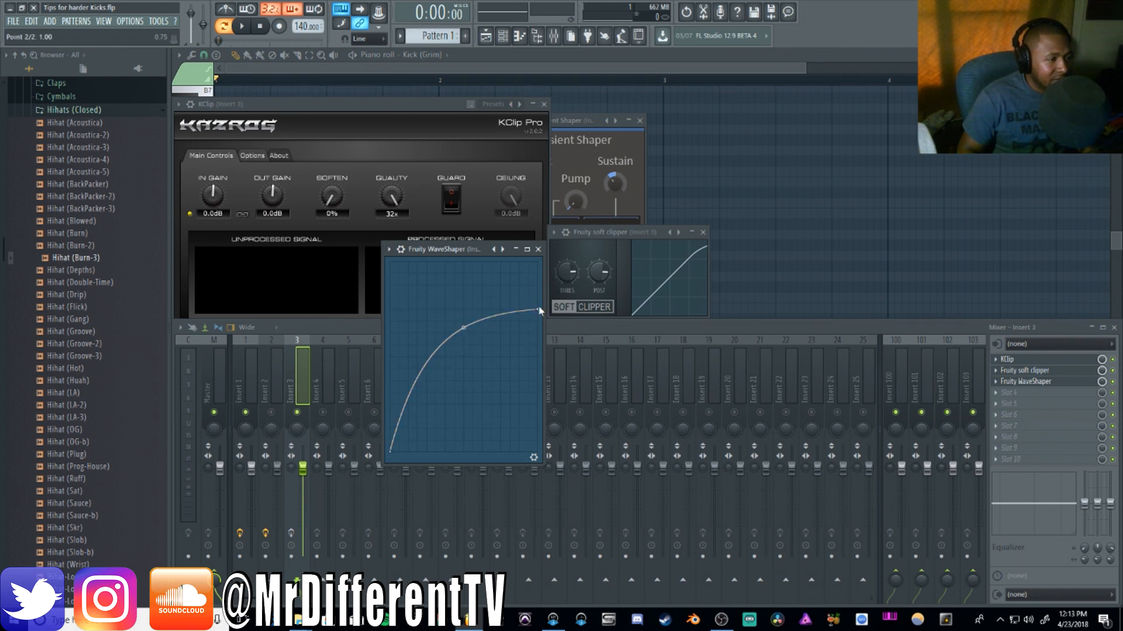
pyautogui.rightClick(447, 305)
pyautogui.moveTo(451, 300); pyautogui.dragTo(500, 309)
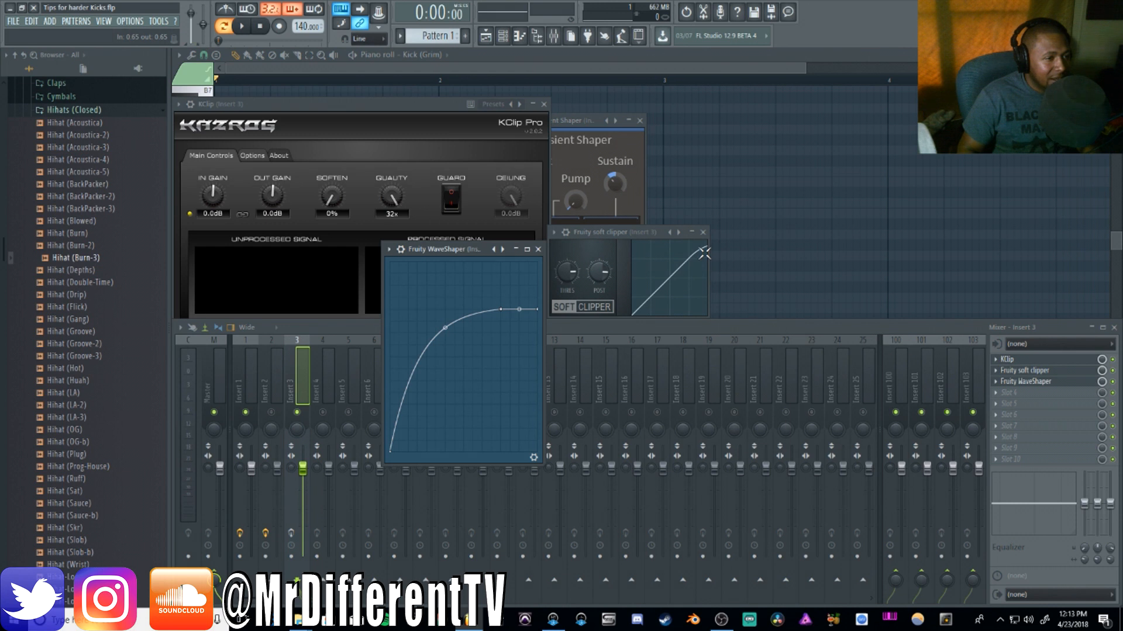
# Step: Lower Fruity soft clipper's threshold, close the WaveShaper window and bypass both effects on Insert 3
pyautogui.moveTo(565, 272); pyautogui.dragTo(566, 276)
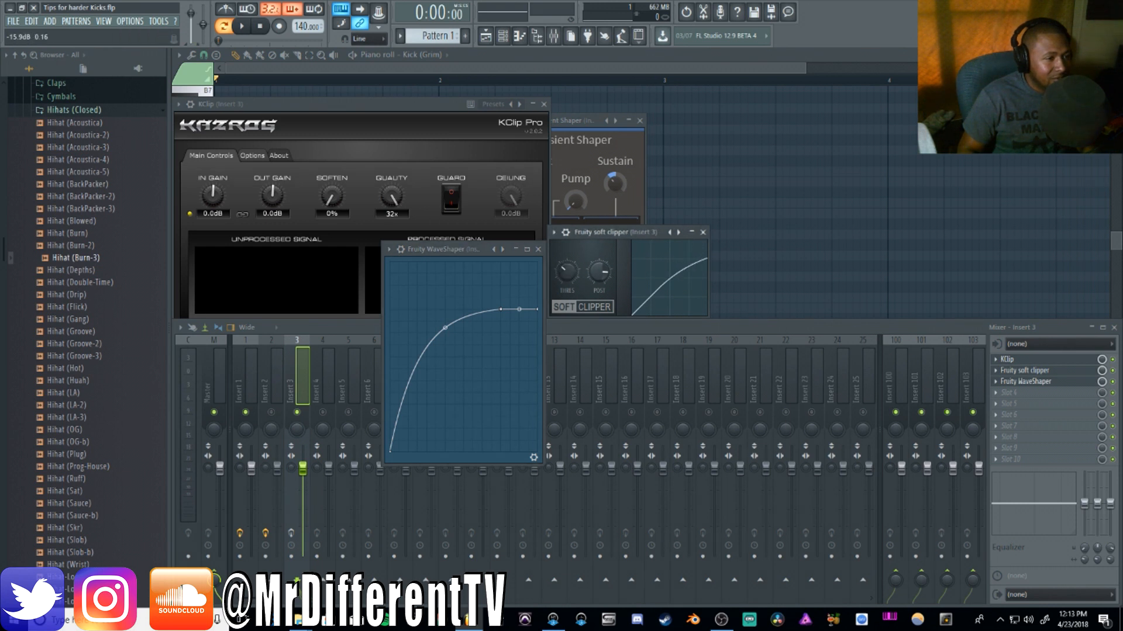
pyautogui.click(538, 249)
pyautogui.click(1112, 382)
pyautogui.click(1112, 371)
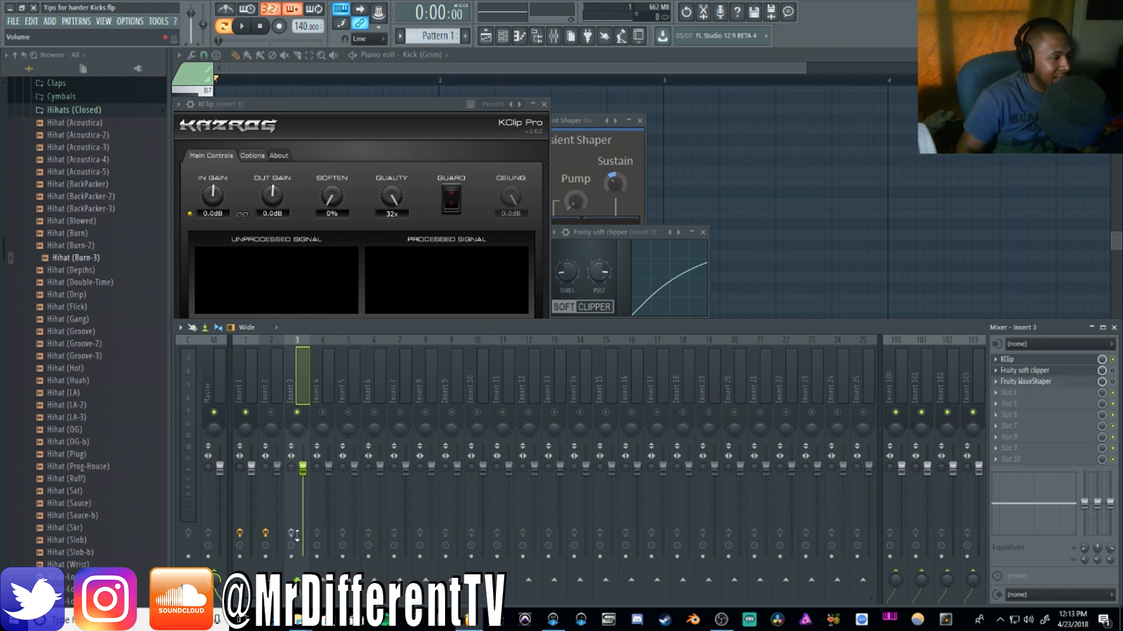
# Step: Route the Kick (Grim) channel to mixer insert 3 and play the pattern to hear it
pyautogui.press('space')
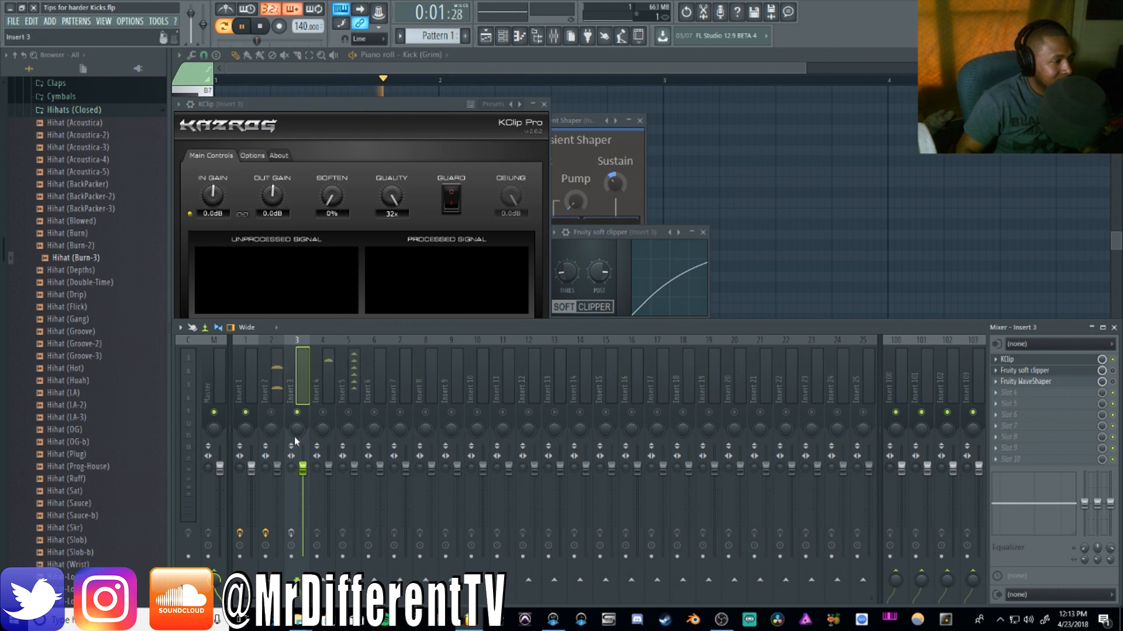
pyautogui.press('F6')
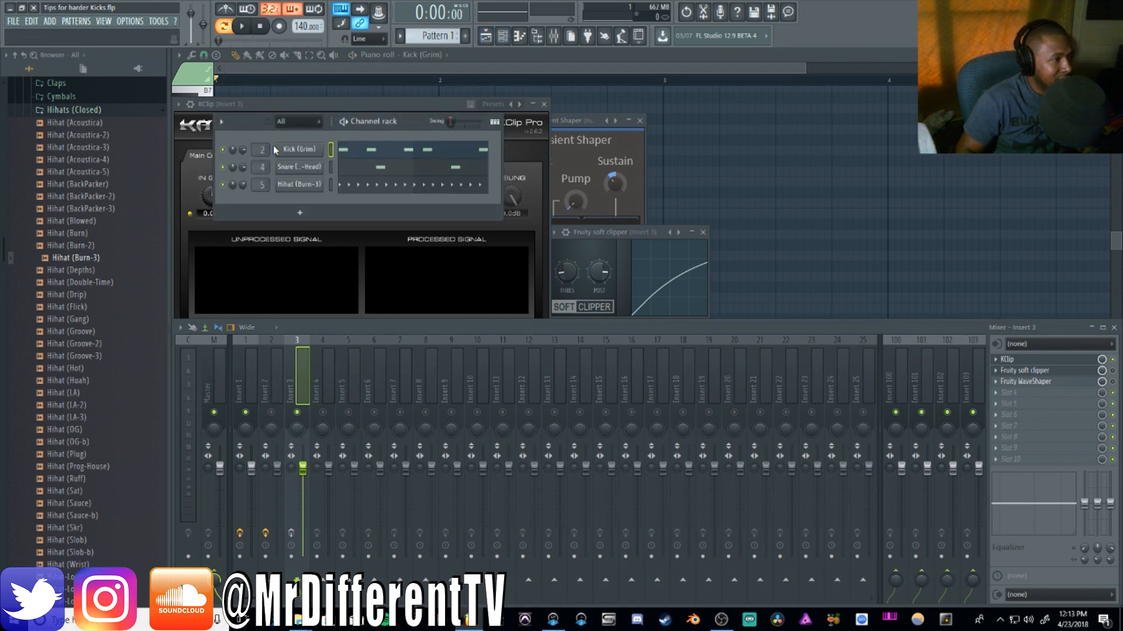
pyautogui.press('space')
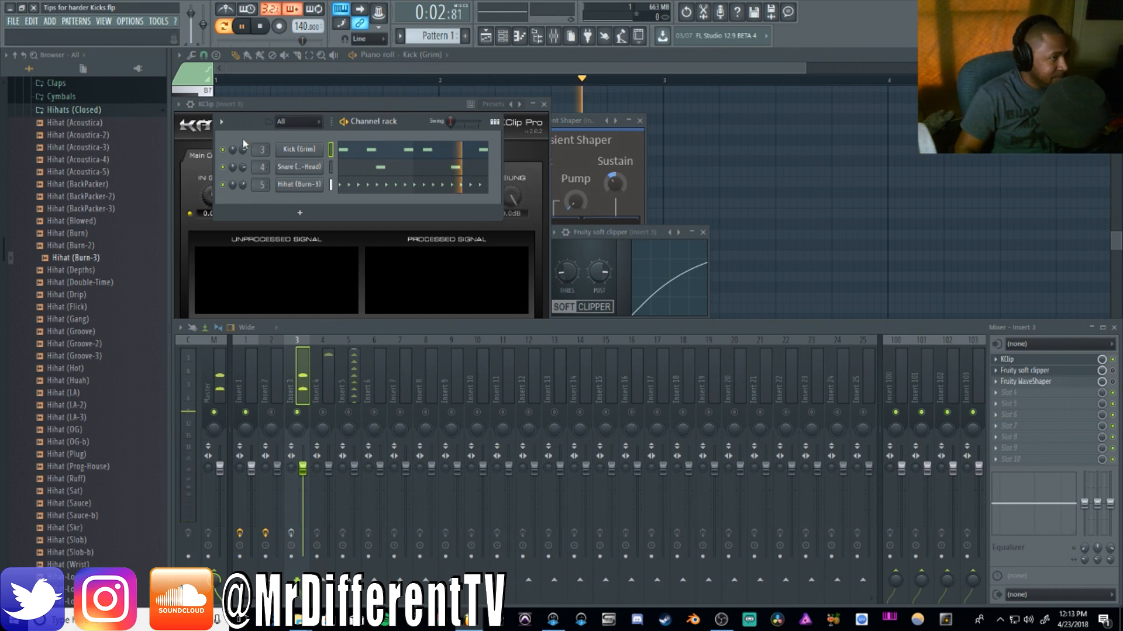
pyautogui.press('space')
# Step: Play the pattern while raising KClip's In Gain to 12.8 dB and backing it off to 5.1 dB
pyautogui.click(537, 227)
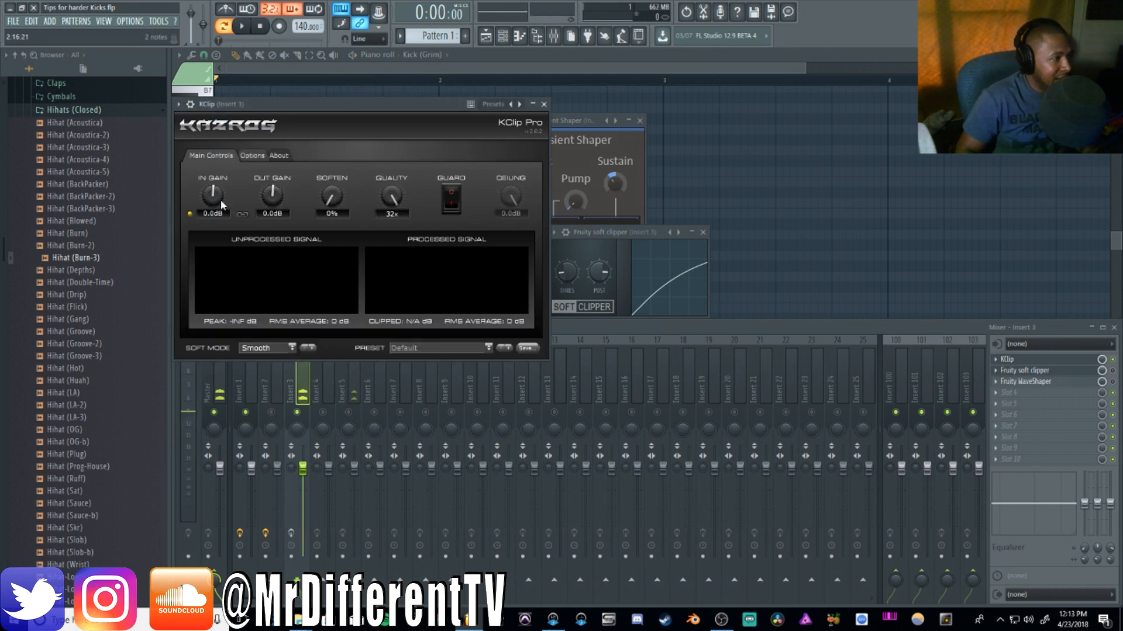
pyautogui.press('space')
pyautogui.moveTo(214, 170); pyautogui.dragTo(211, 133)
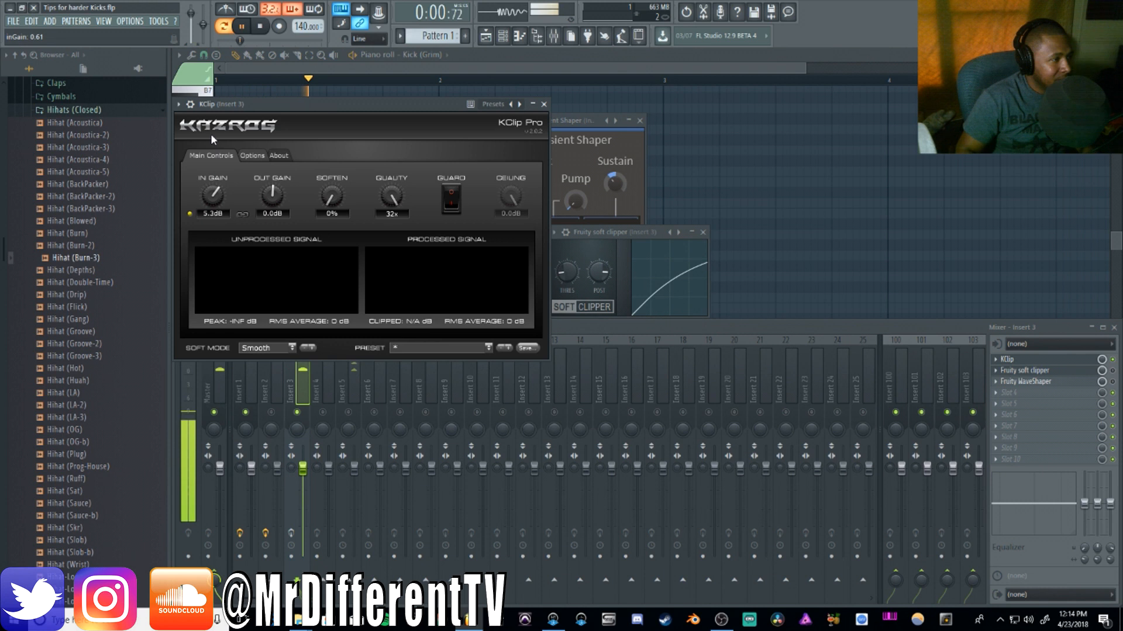
pyautogui.moveTo(214, 187); pyautogui.dragTo(201, 135)
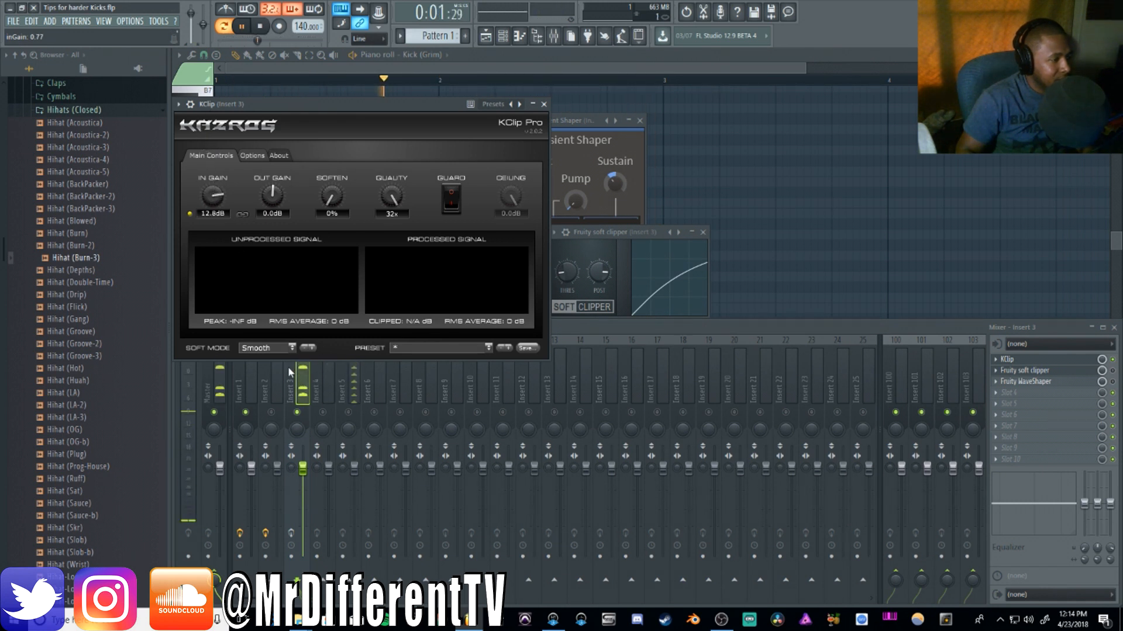
pyautogui.moveTo(212, 203); pyautogui.dragTo(215, 254)
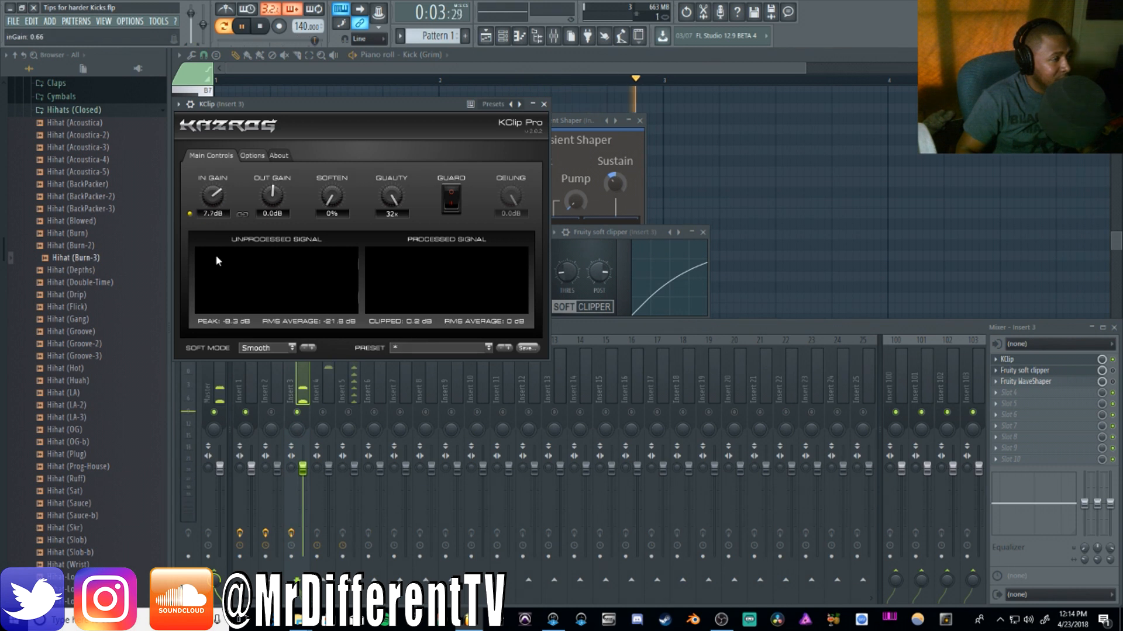
pyautogui.press('space')
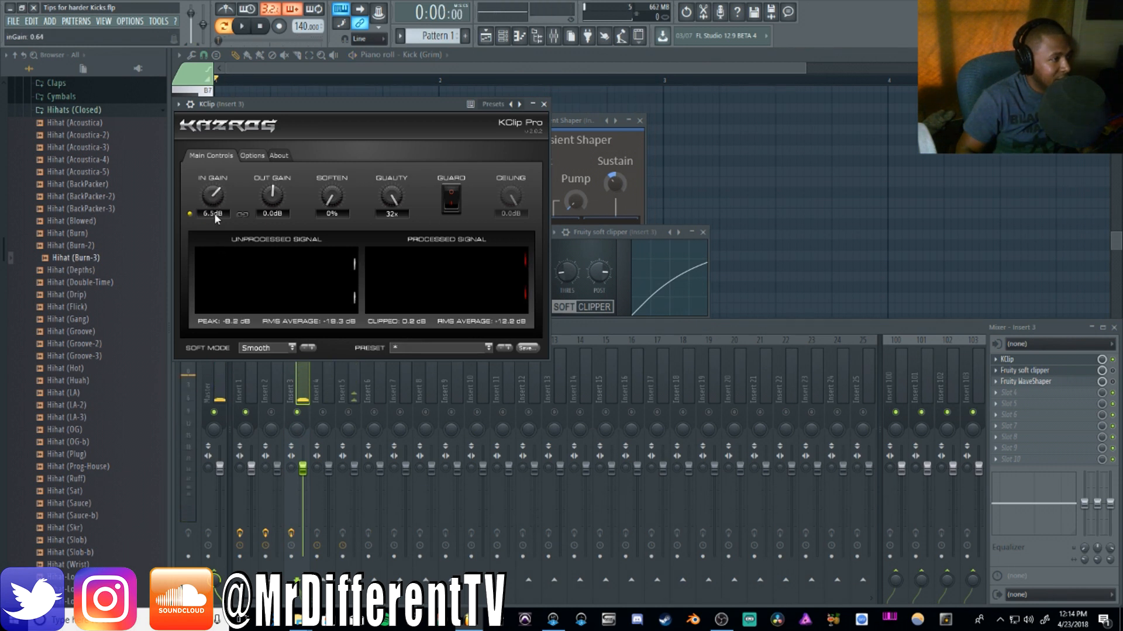
pyautogui.press('space')
pyautogui.moveTo(215, 189); pyautogui.dragTo(215, 216)
pyautogui.press('space')
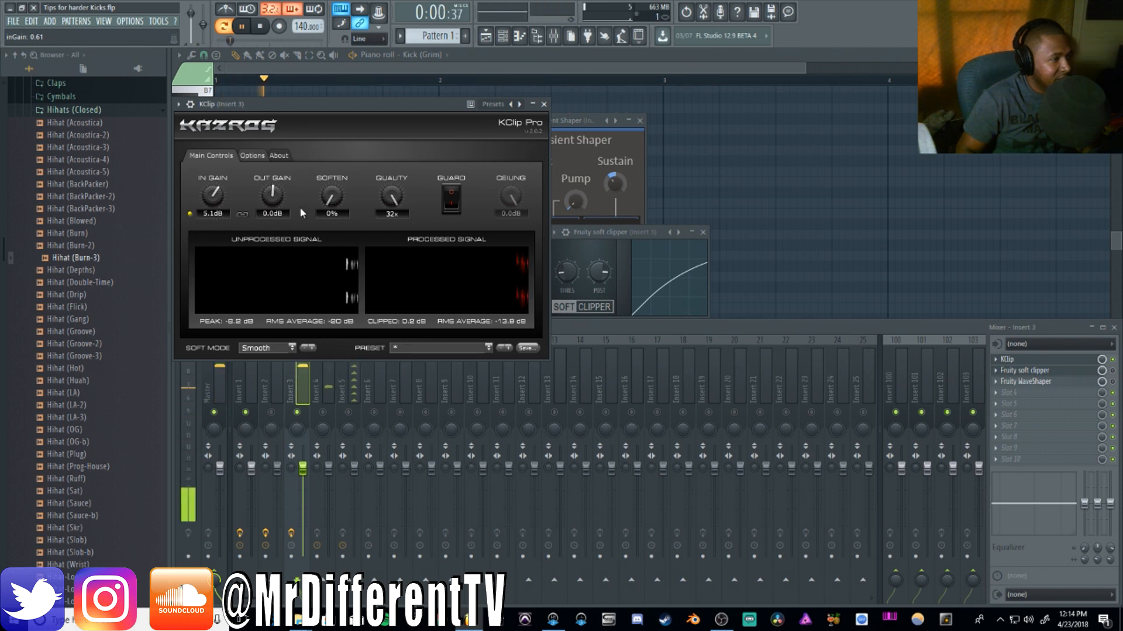
# Step: Raise KClip's Soften to 64 % and its In Gain to 6.0 dB while playing the pattern
pyautogui.moveTo(331, 196); pyautogui.dragTo(329, 149)
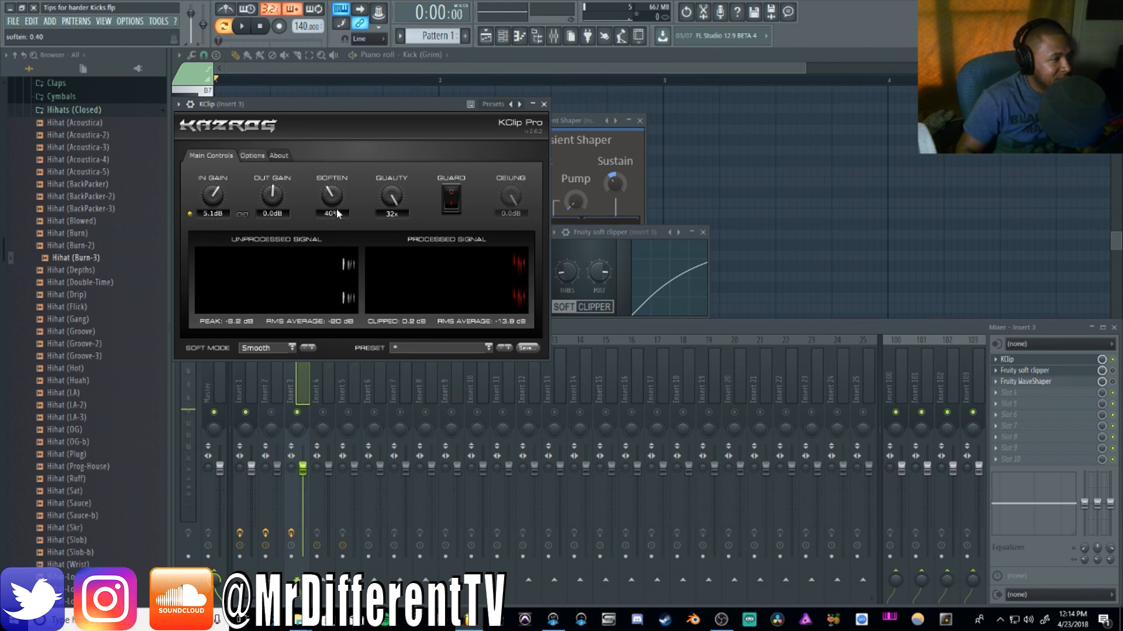
pyautogui.moveTo(331, 188); pyautogui.dragTo(332, 190)
pyautogui.press('space')
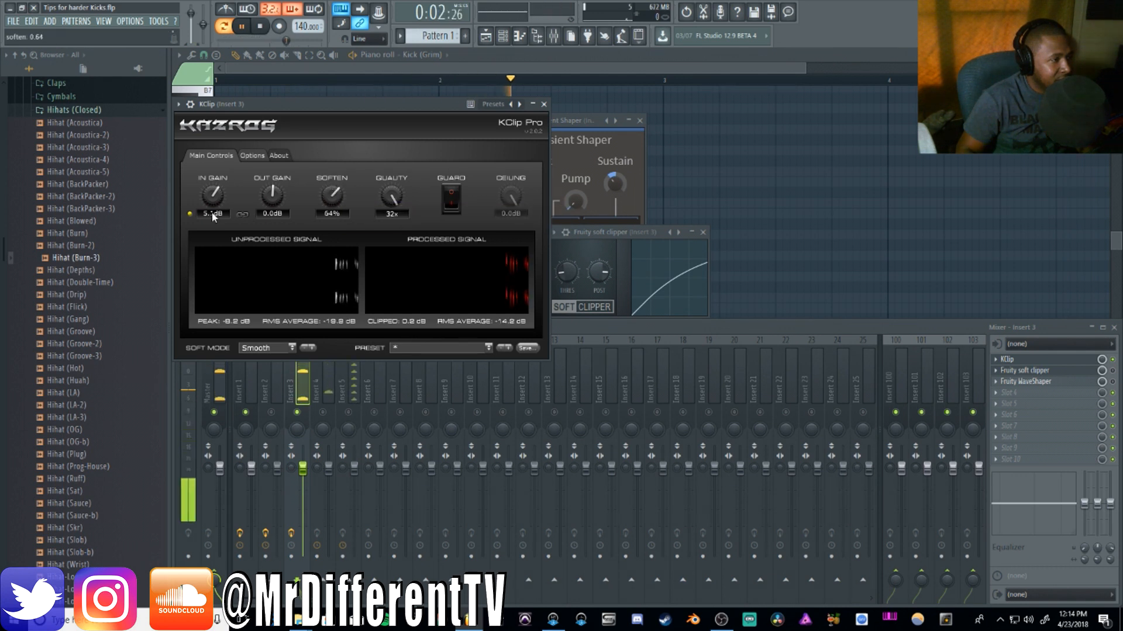
pyautogui.moveTo(215, 200); pyautogui.dragTo(216, 197)
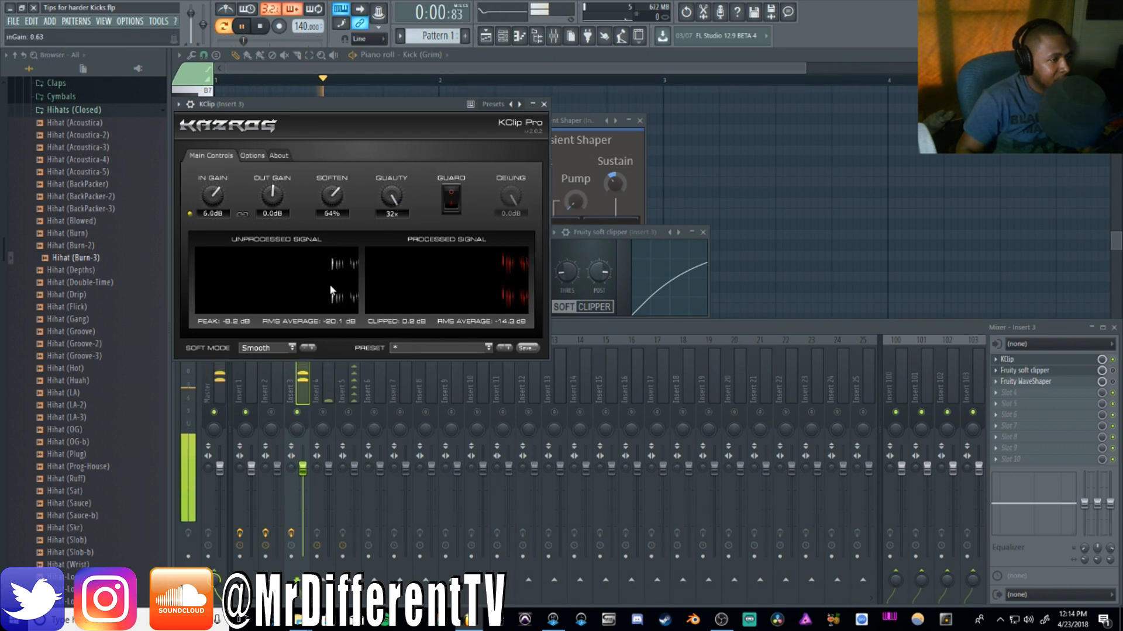
pyautogui.press('space')
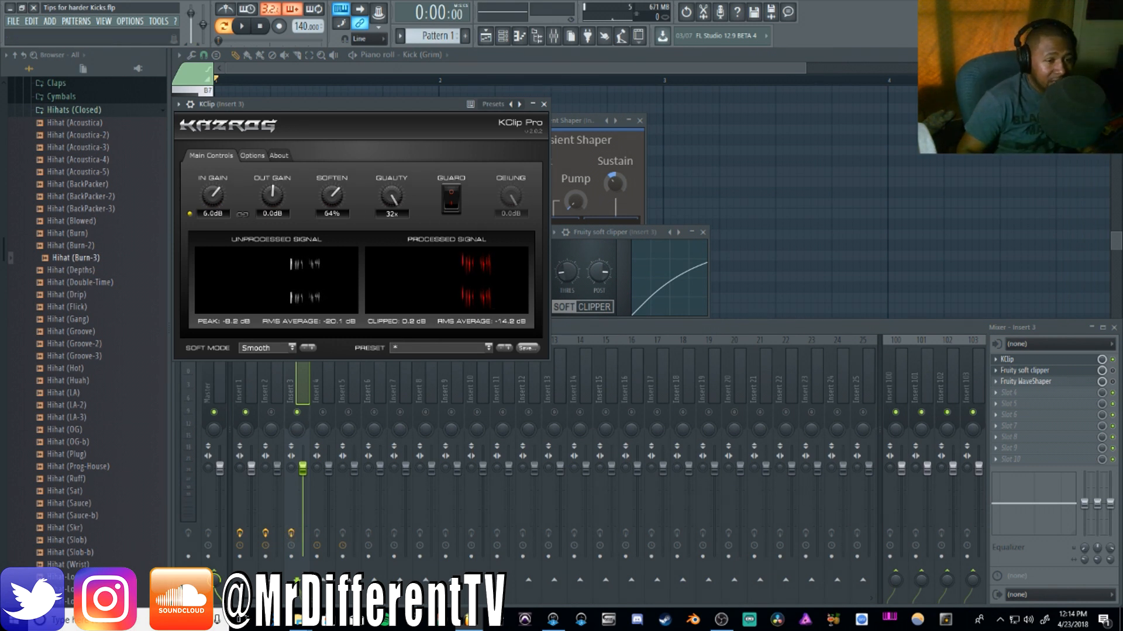
# Step: Bypass KClip, enable Fruity soft clipper and play the pattern while lowering its threshold and raising its post gain
pyautogui.click(1117, 371)
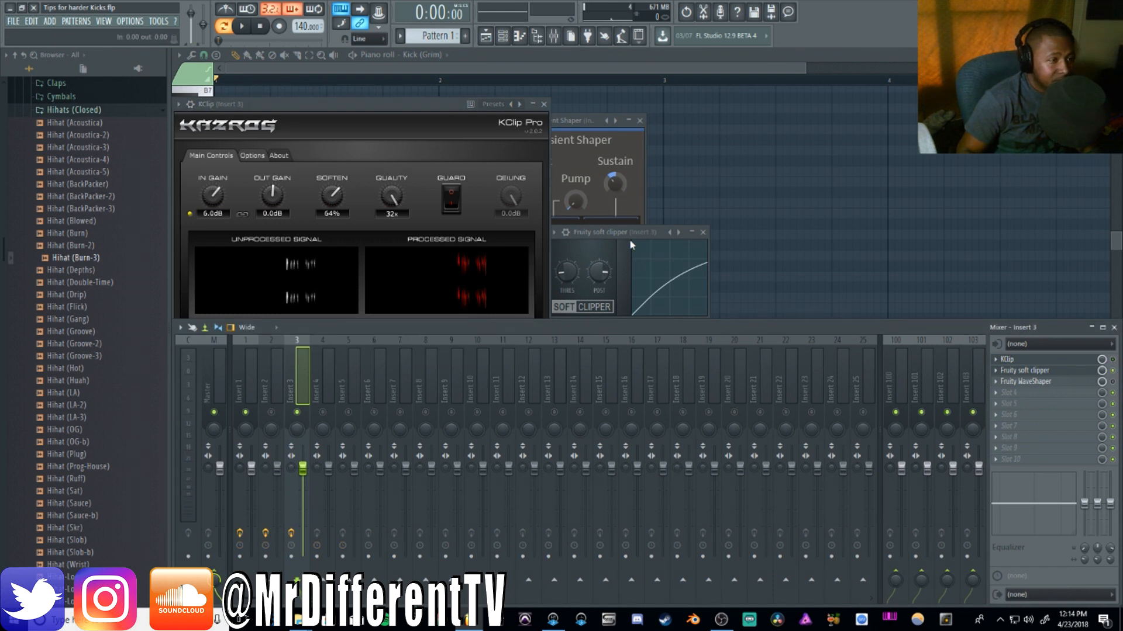
pyautogui.press('space')
pyautogui.moveTo(567, 273)
pyautogui.mouseDown()
pyautogui.moveTo(567, 263)
pyautogui.moveTo(599, 265)
pyautogui.moveTo(572, 291)
pyautogui.moveTo(601, 267)
pyautogui.moveTo(567, 263)
pyautogui.moveTo(578, 285)
pyautogui.mouseUp()
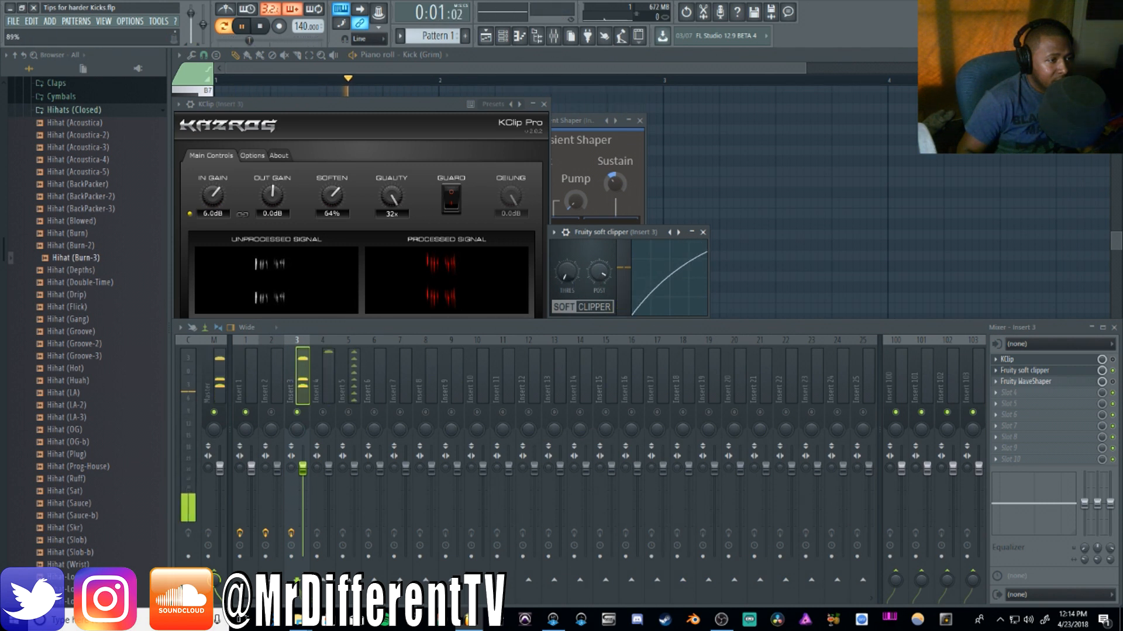
pyautogui.click(292, 537)
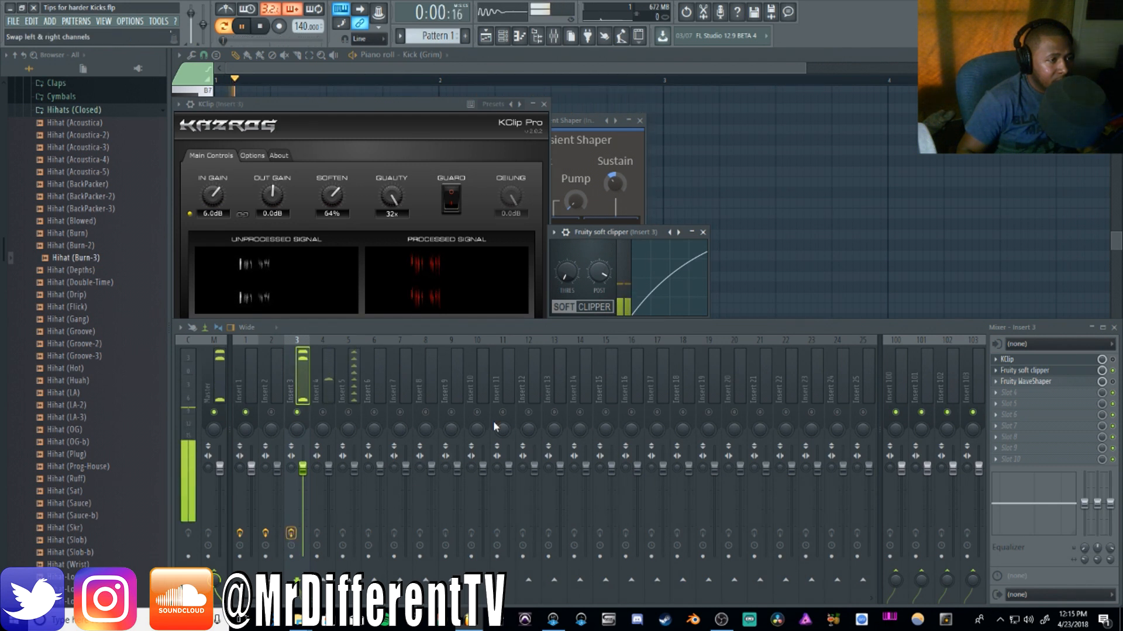
pyautogui.moveTo(598, 273)
pyautogui.mouseDown()
pyautogui.moveTo(598, 243)
pyautogui.moveTo(587, 264)
pyautogui.mouseUp()
pyautogui.press('space')
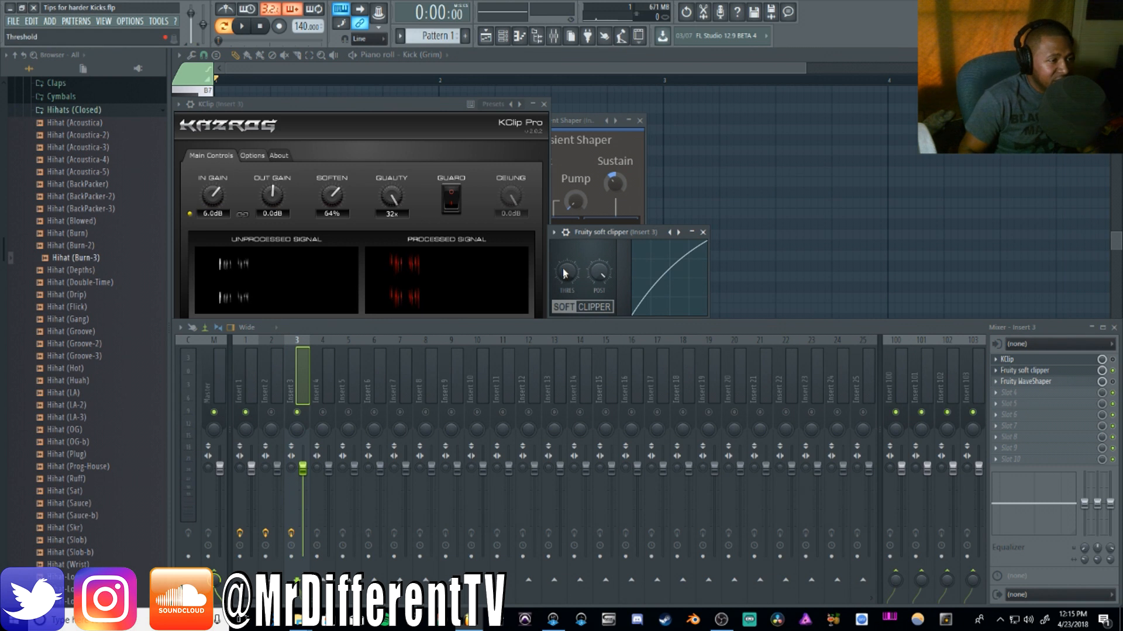
# Step: Raise Fruity soft clipper's threshold to 0.0 dB, lower it again and reduce the post gain to about 84 %
pyautogui.moveTo(566, 271); pyautogui.dragTo(566, 190)
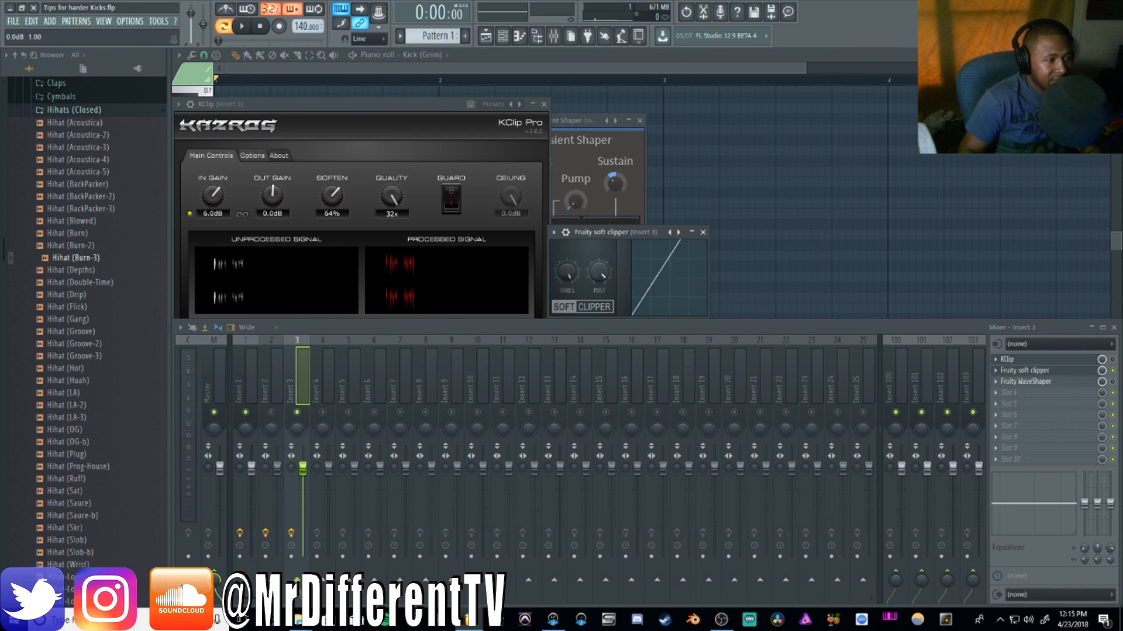
pyautogui.moveTo(567, 272); pyautogui.dragTo(566, 316)
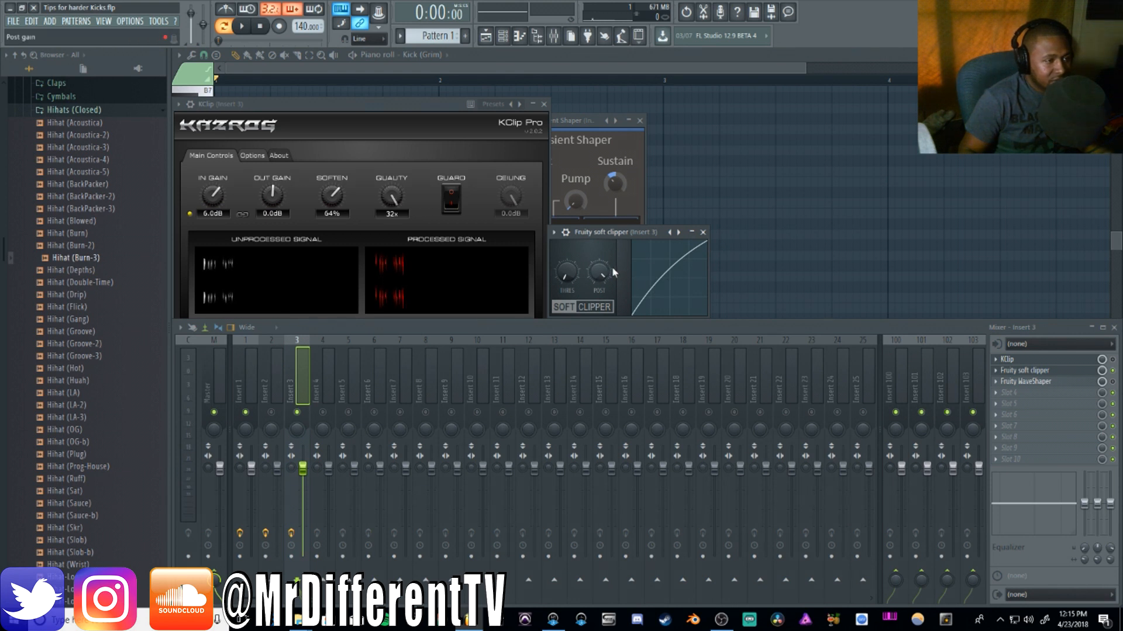
pyautogui.moveTo(598, 271); pyautogui.dragTo(599, 285)
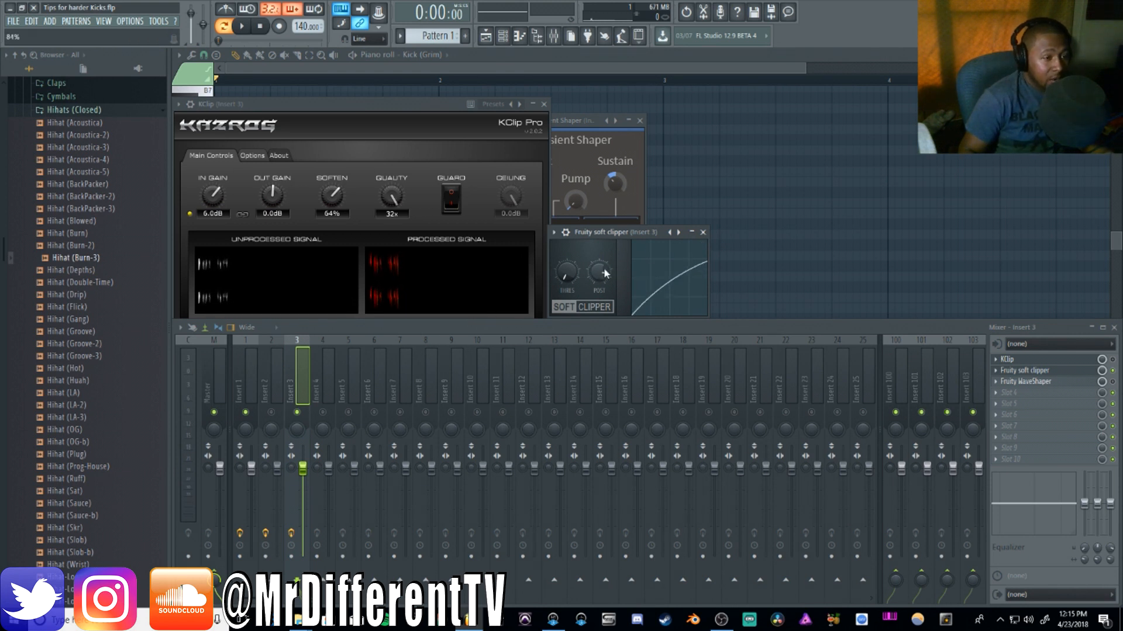